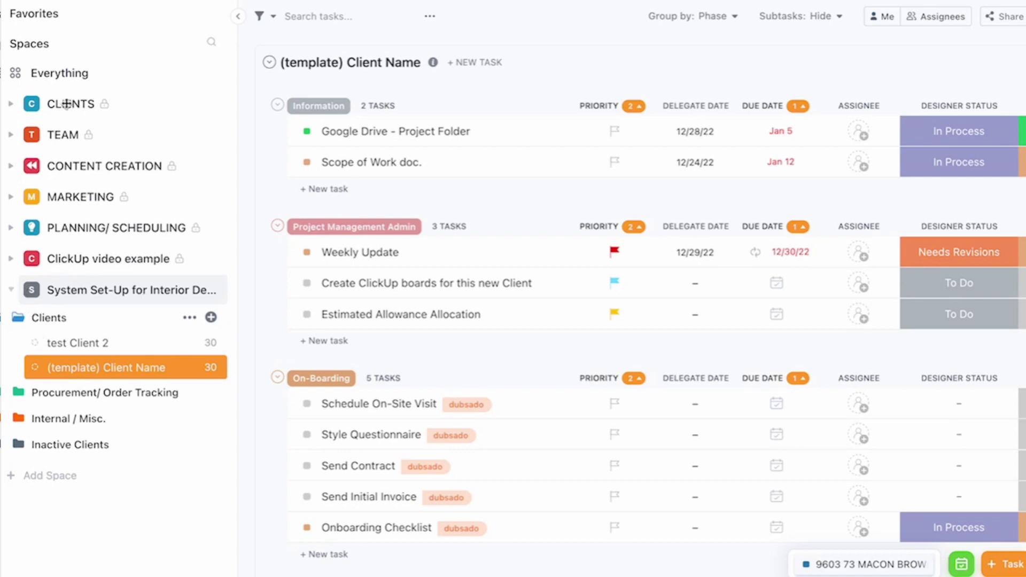
# - Collapse and re-expand the interior-design space, viewing its task overview
pyautogui.click(11, 290)
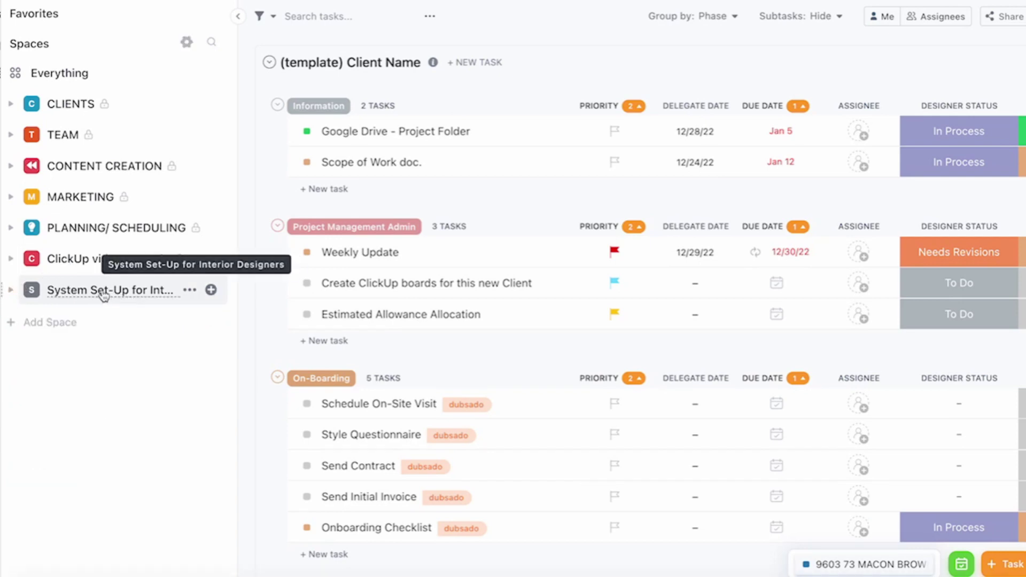
pyautogui.click(80, 293)
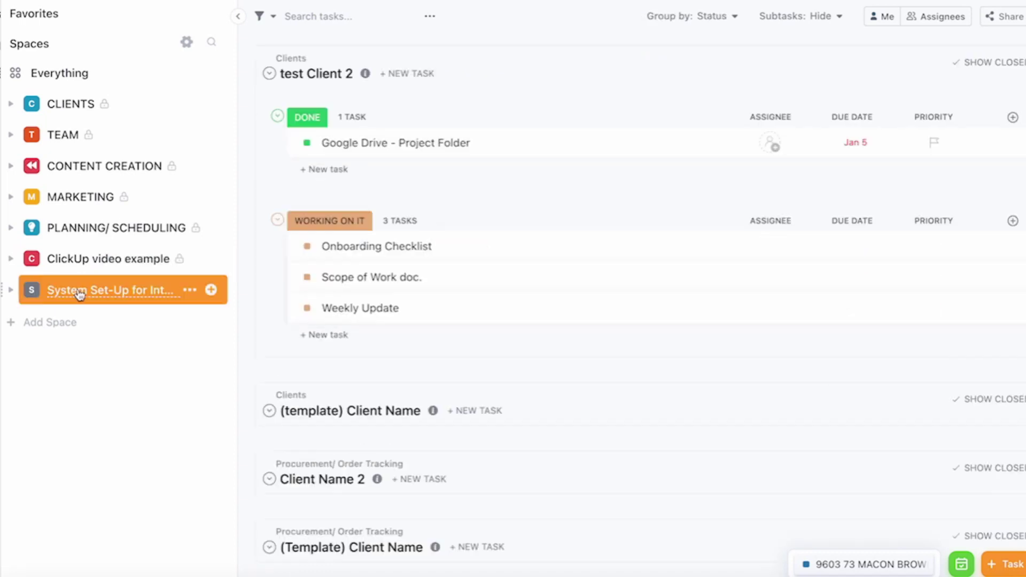
pyautogui.click(11, 290)
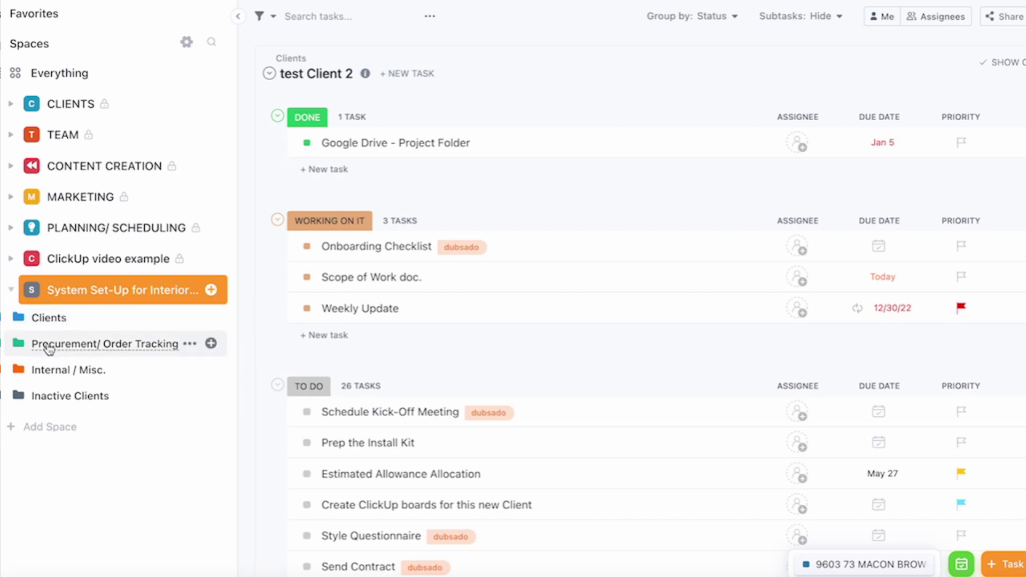
# - Visit the Clients due-date view, Procurement / Order Tracking, then the Internal / Misc. To-Do list
pyautogui.click(48, 320)
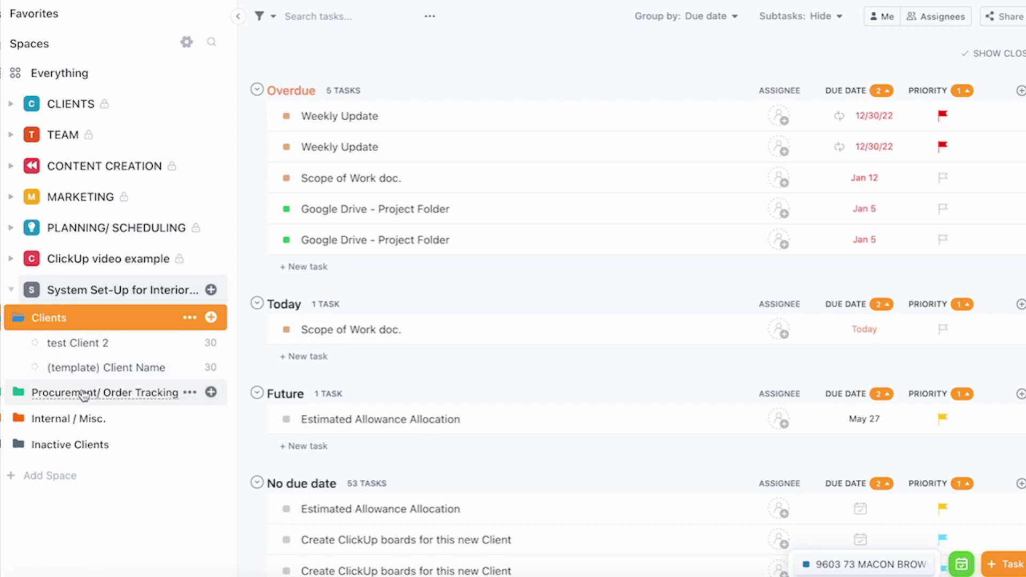
pyautogui.click(48, 394)
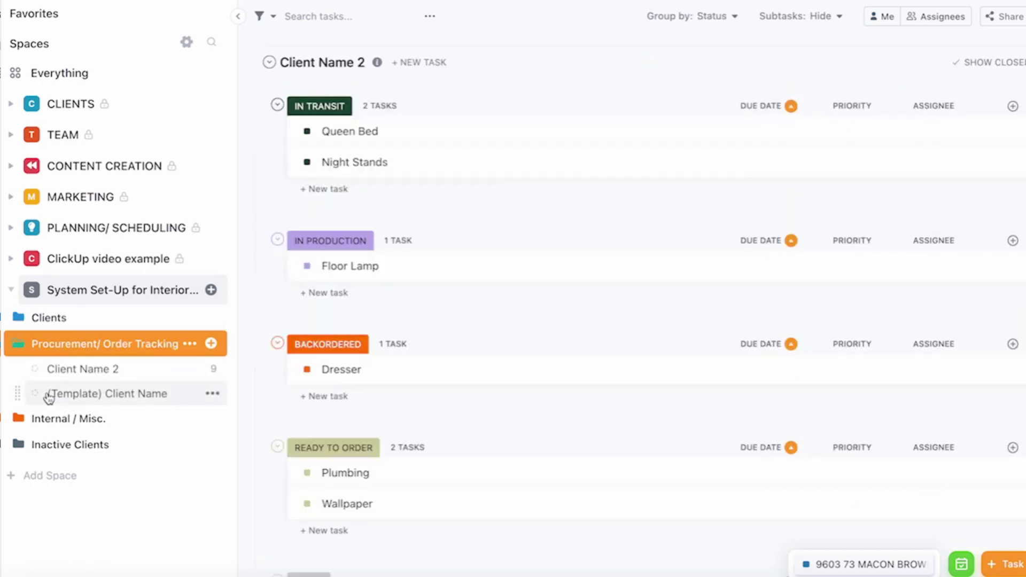
pyautogui.click(56, 423)
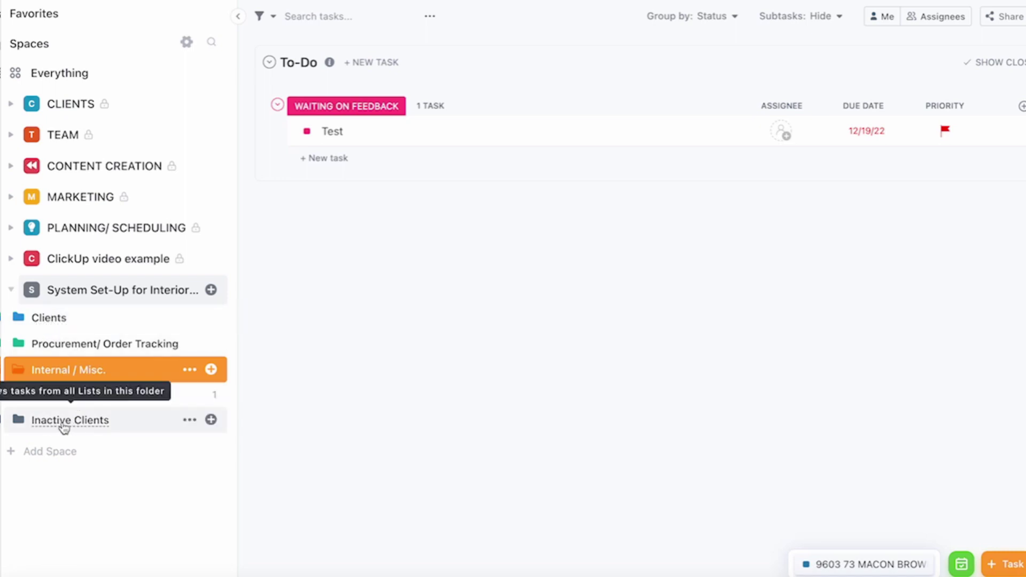
# - Open the Clients folder's (template) Client Name list and close its ••• options menu unused
pyautogui.click(38, 321)
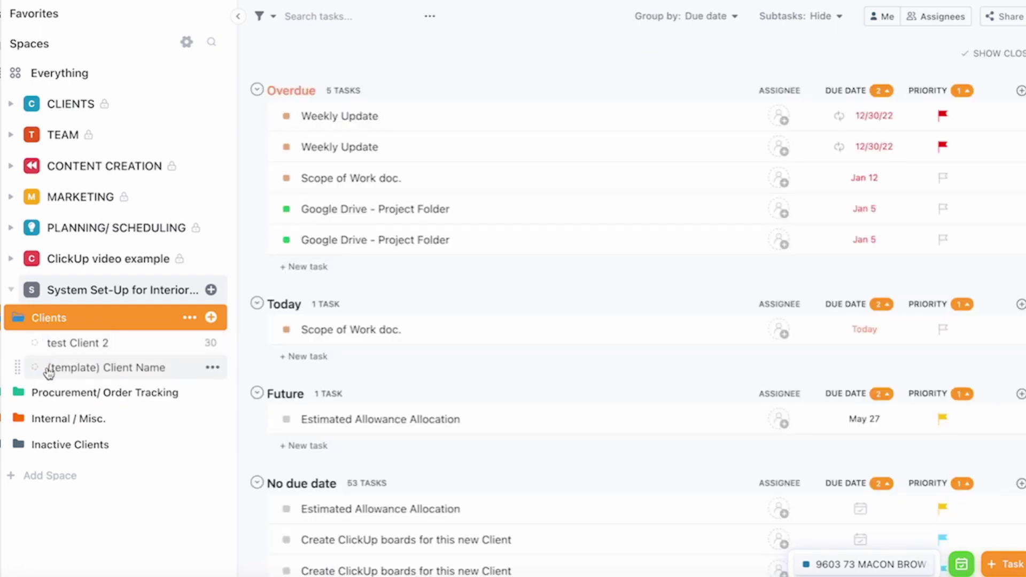
pyautogui.click(125, 373)
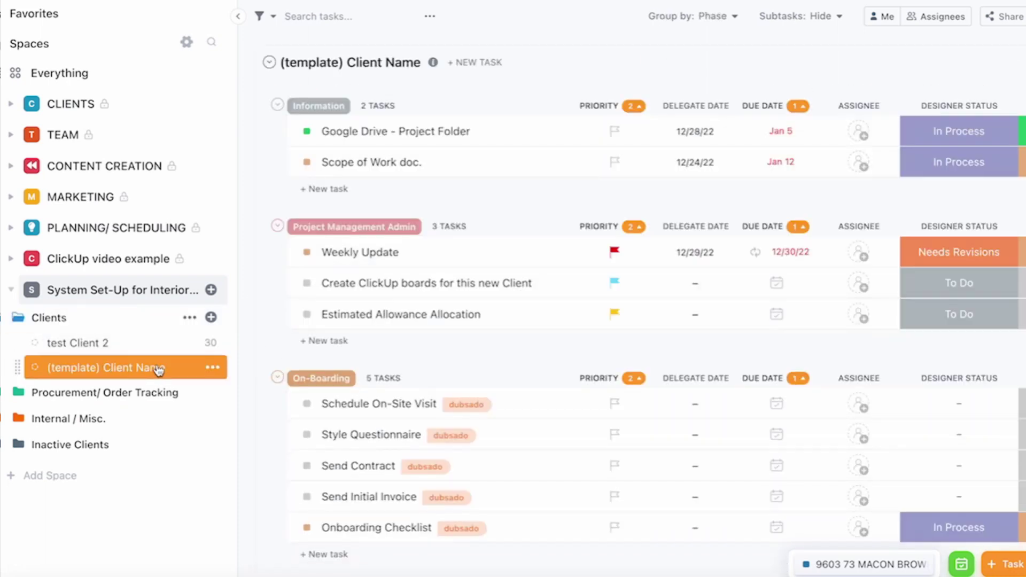
pyautogui.click(212, 367)
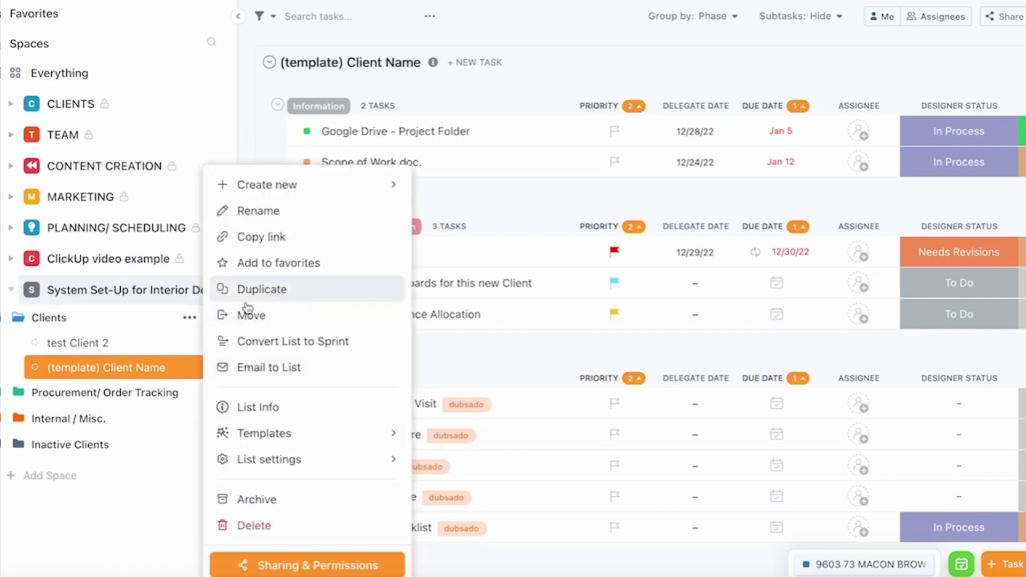
pyautogui.click(205, 376)
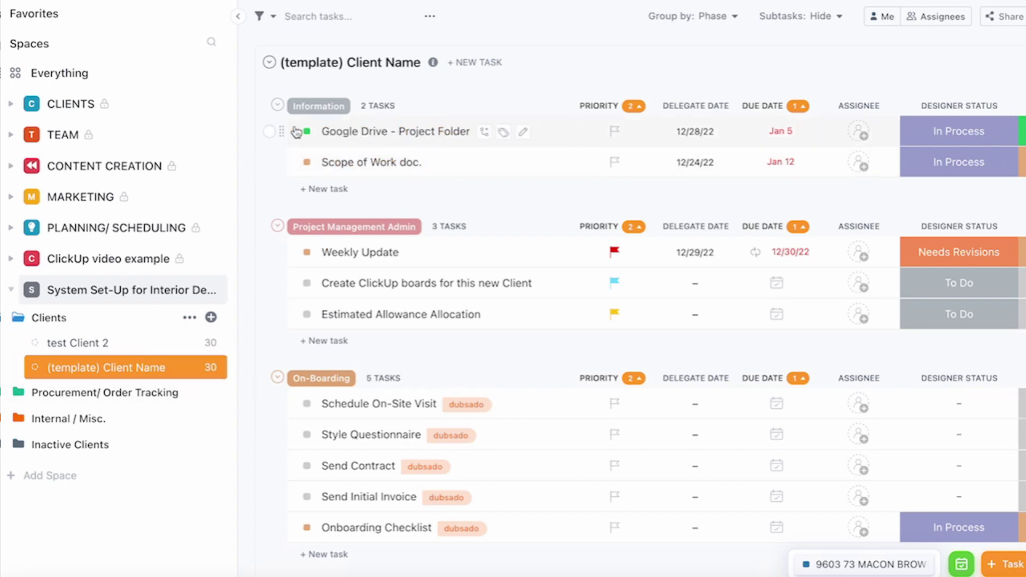
# - Hide the sidebar and scroll the template list's phase groups, showing Status, Delegate and Progress columns
pyautogui.click(238, 17)
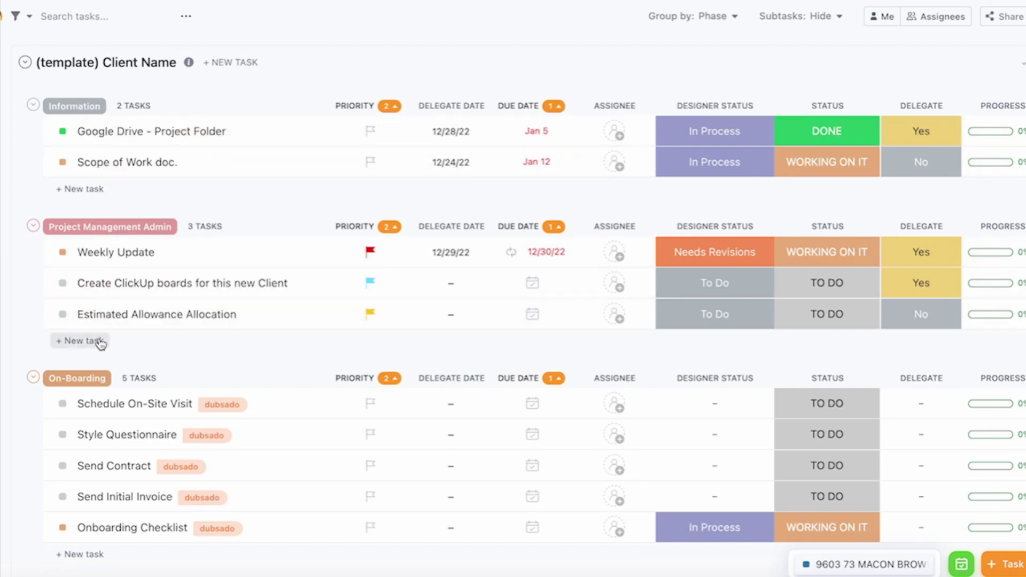
pyautogui.scroll(-5, 80, 386)
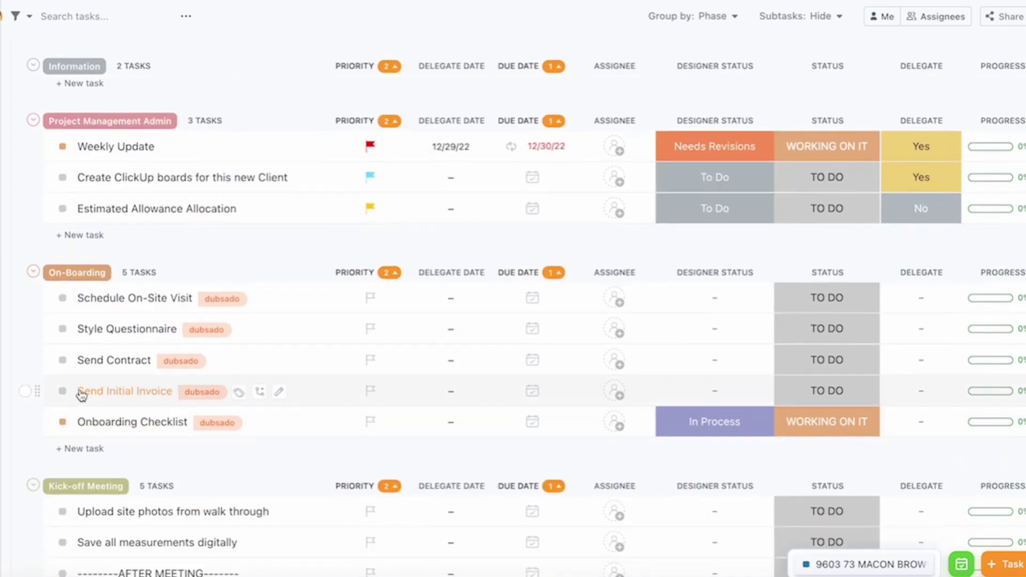
pyautogui.scroll(-5, 80, 386)
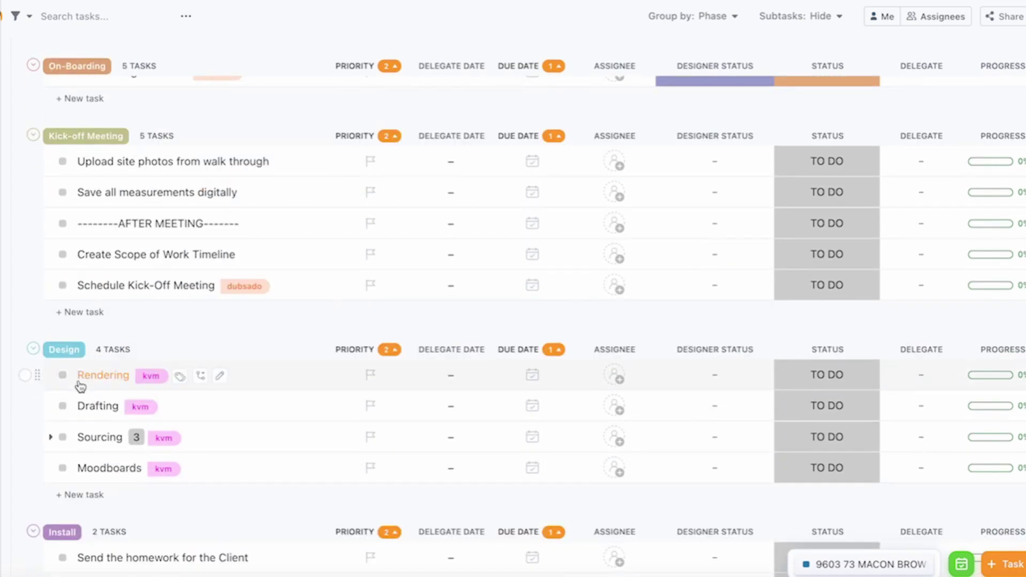
pyautogui.scroll(-1, 80, 386)
pyautogui.scroll(-1, 80, 386)
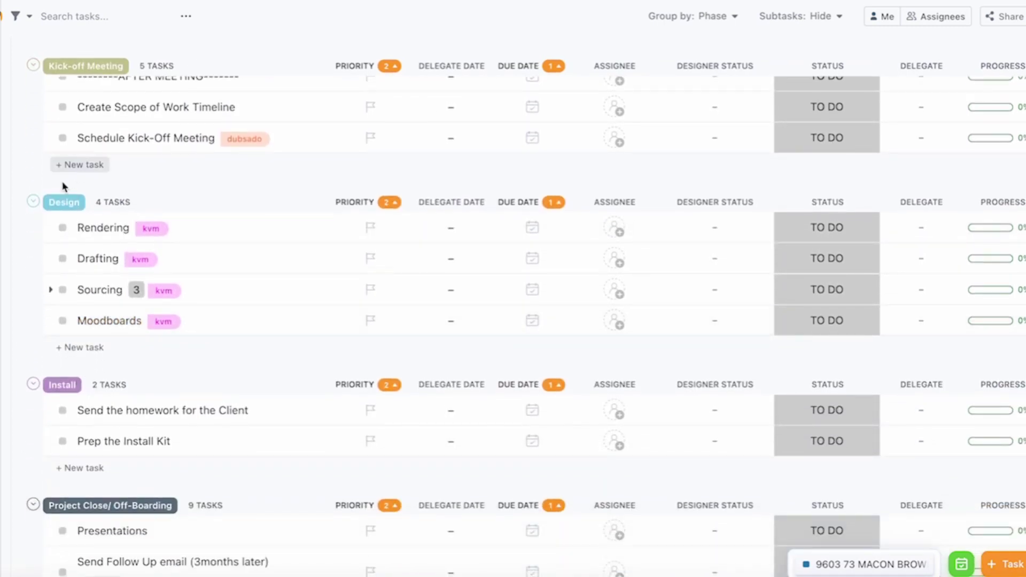
pyautogui.scroll(-3, 113, 340)
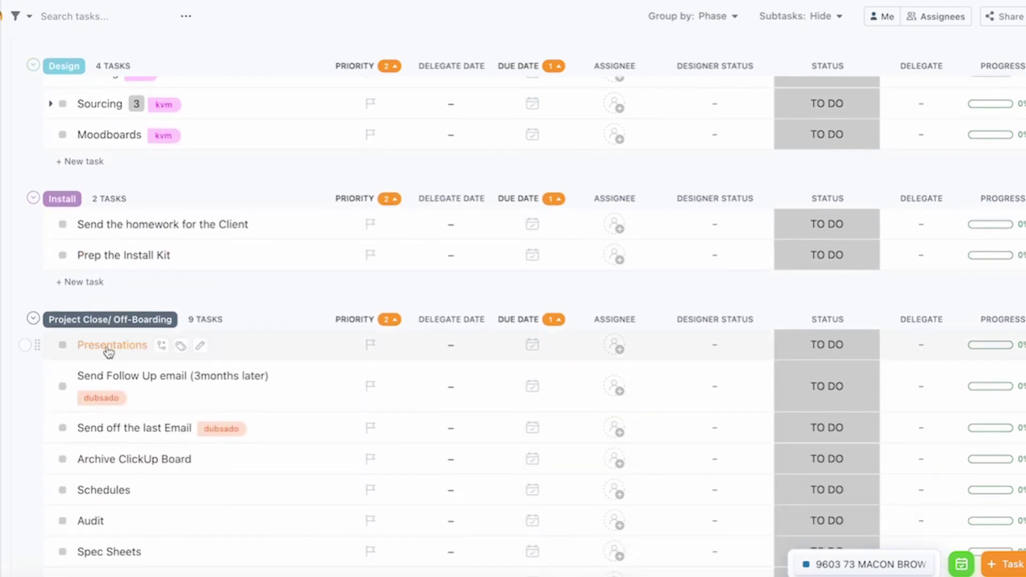
pyautogui.scroll(-3, 145, 396)
pyautogui.scroll(15, 146, 397)
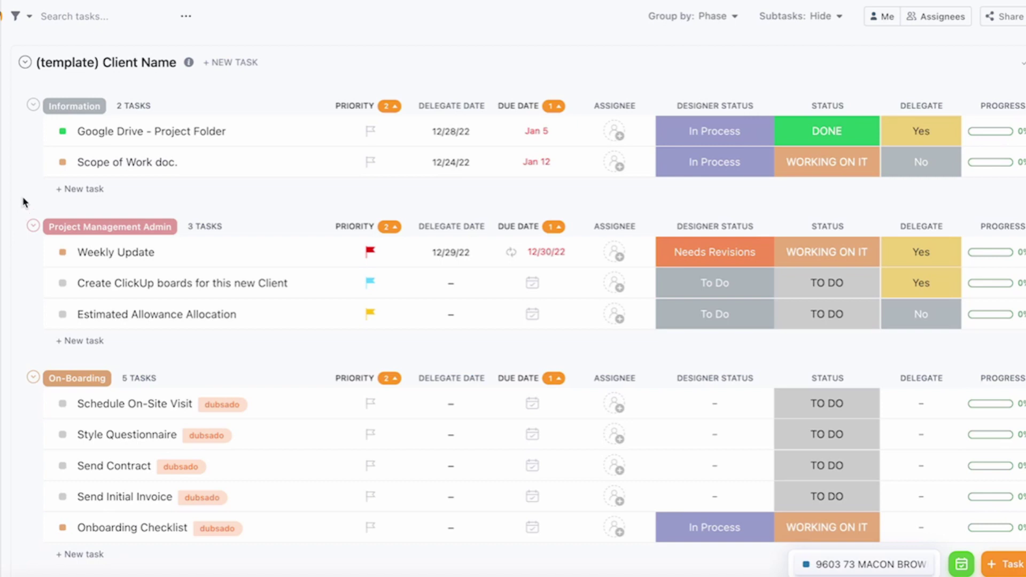
# - Collapse the Information and Project Management Admin phase groups
pyautogui.click(33, 104)
pyautogui.click(33, 225)
pyautogui.scroll(-3, 39, 393)
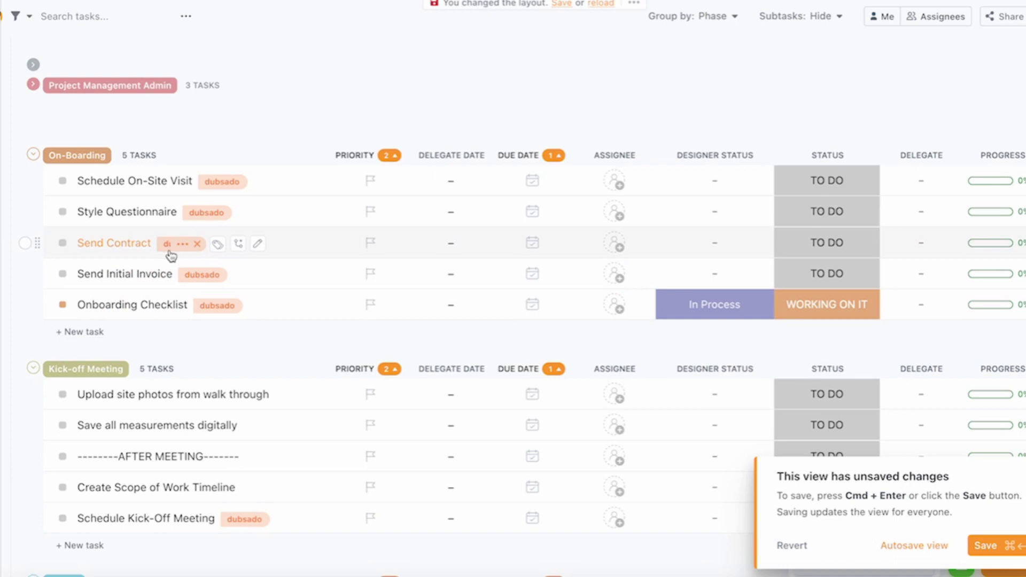
# - Open the Send Contract task and review its dubsado tag without changing it
pyautogui.click(131, 244)
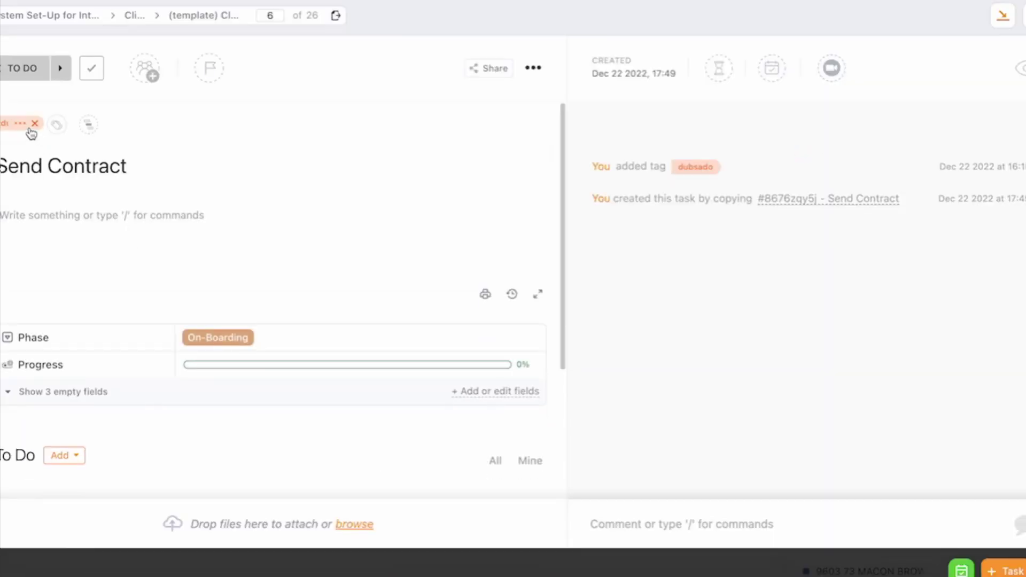
pyautogui.click(58, 125)
pyautogui.click(291, 135)
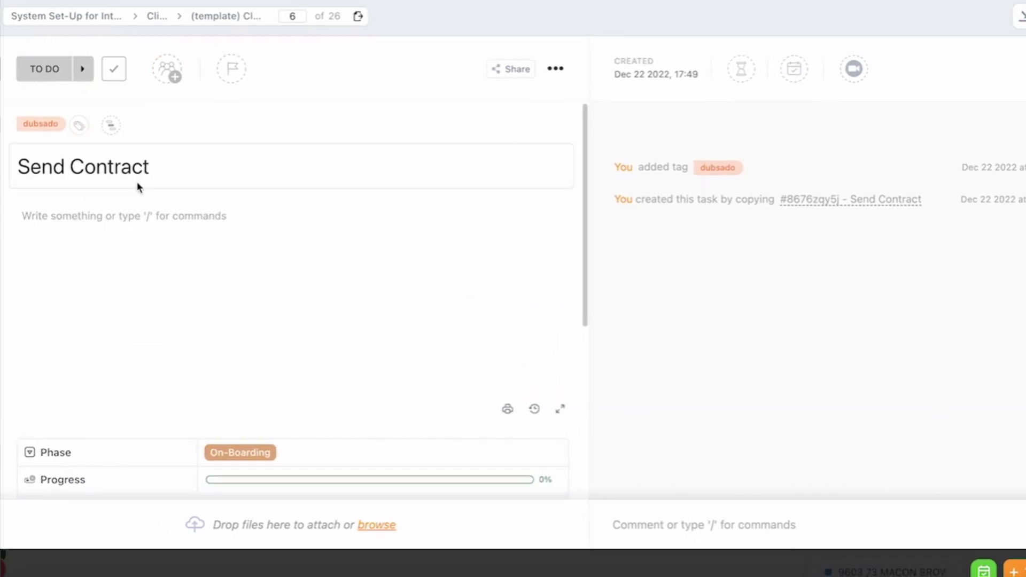
pyautogui.moveTo(38, 136)
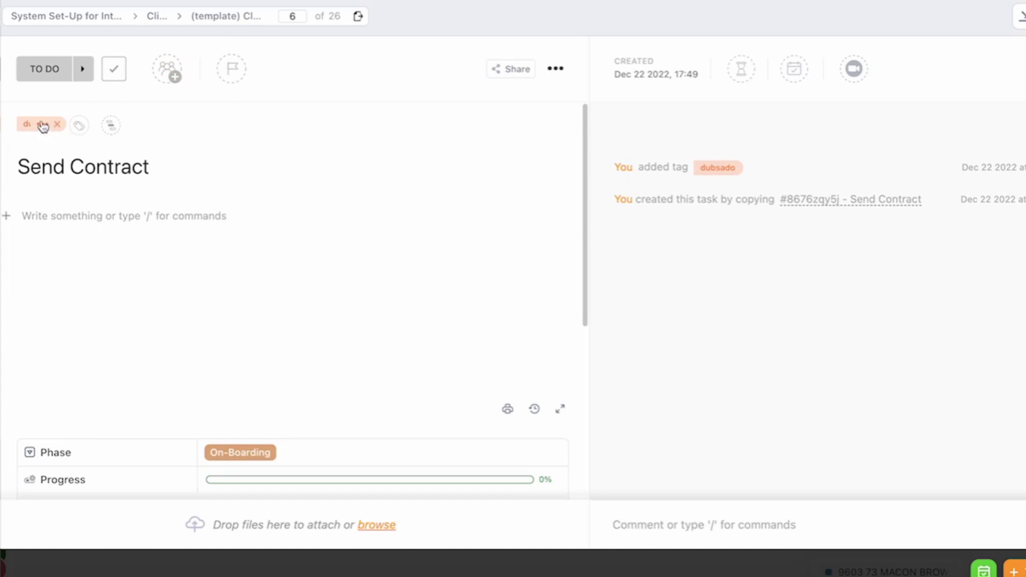
pyautogui.scroll(-2, 240, 300)
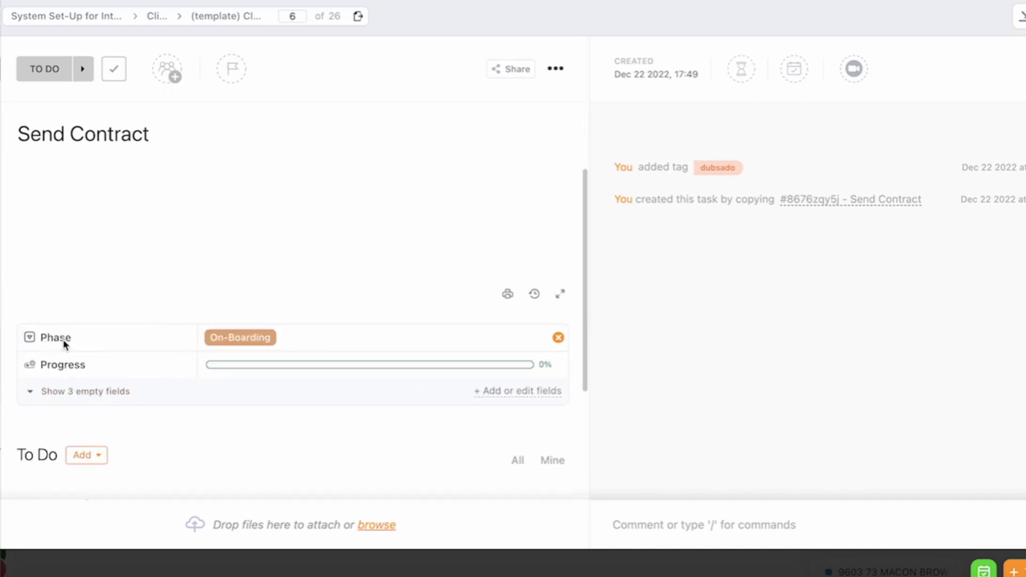
# - Check Send Contract's Phase dropdown, leaving it set to On-Boarding
pyautogui.click(266, 343)
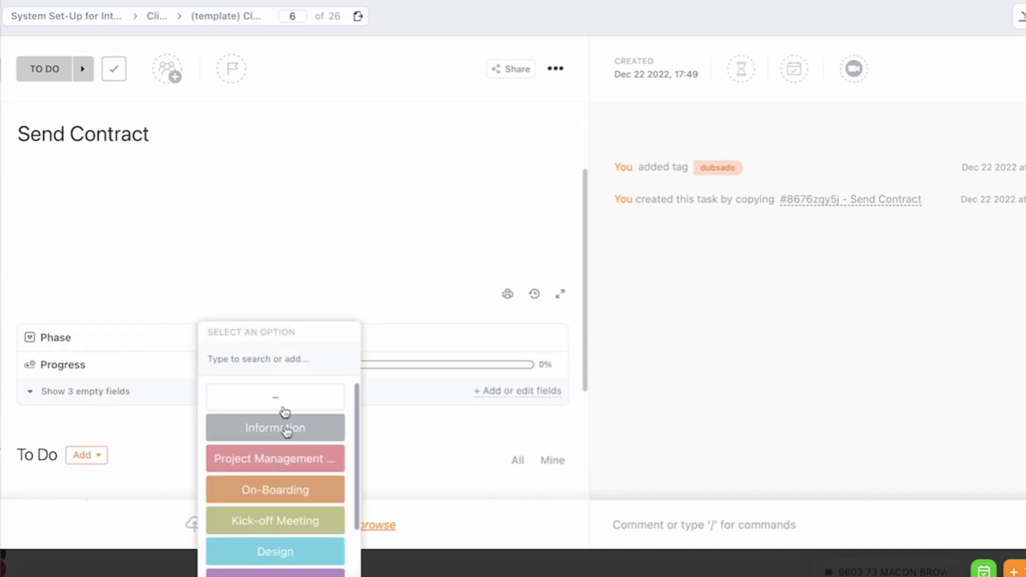
pyautogui.click(163, 250)
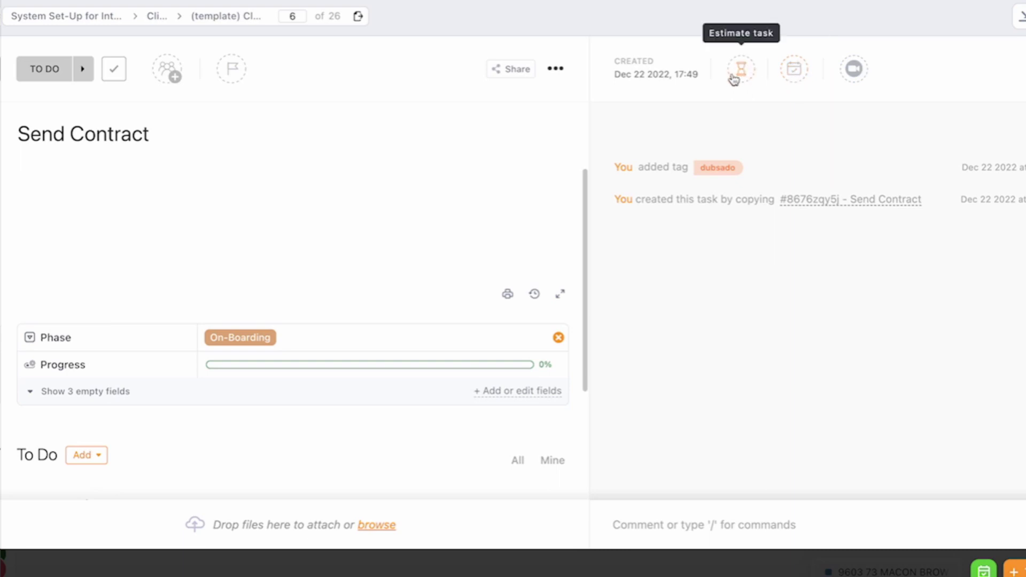
pyautogui.scroll(-3, 85, 156)
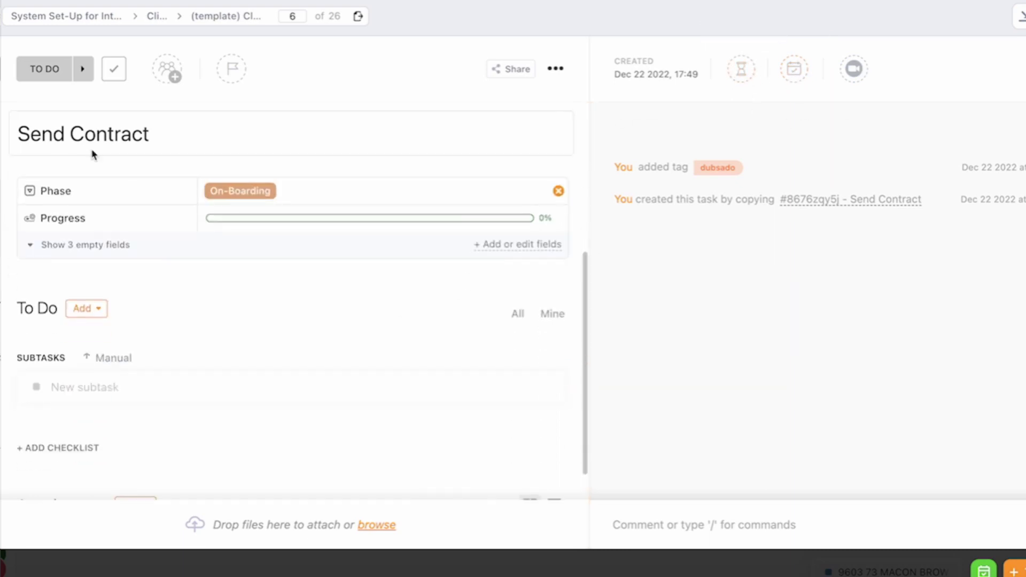
pyautogui.scroll(5, 388, 233)
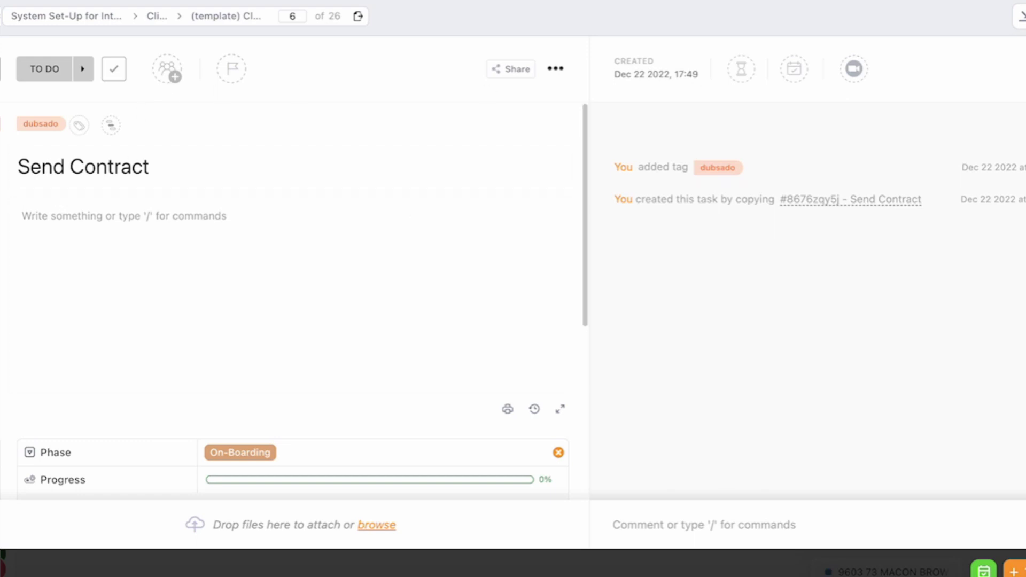
pyautogui.press('Escape')
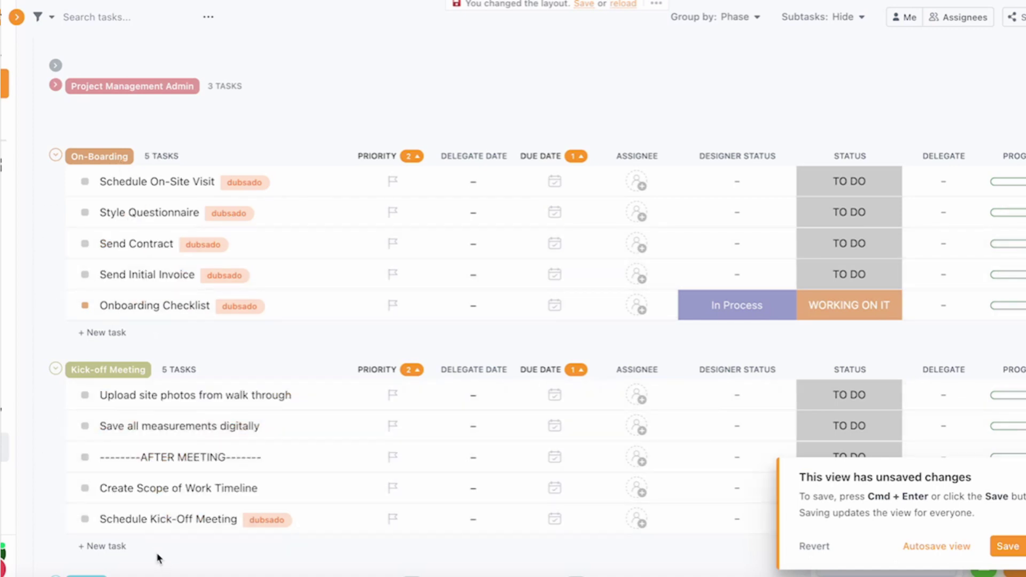
pyautogui.click(122, 245)
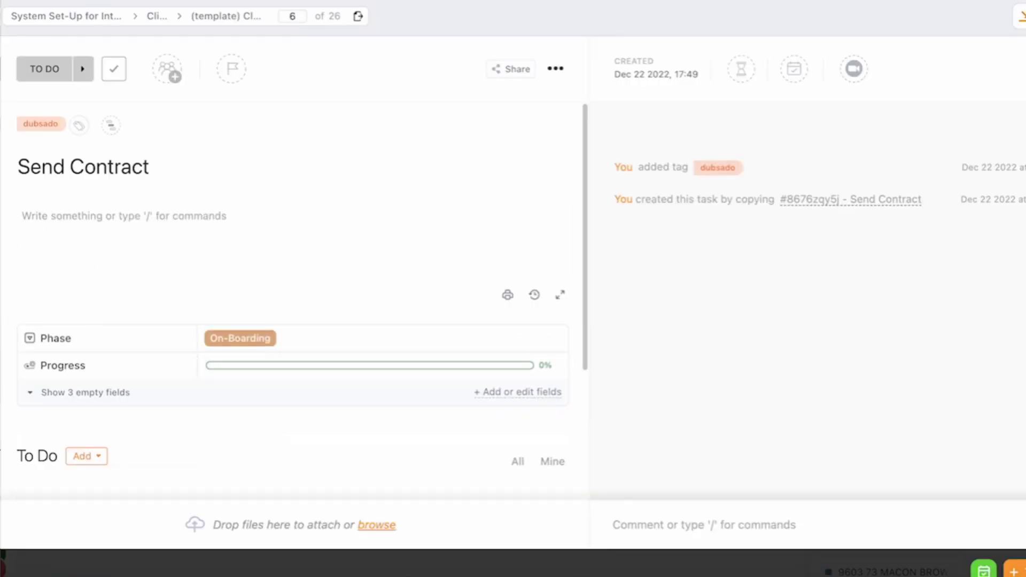
pyautogui.press('Escape')
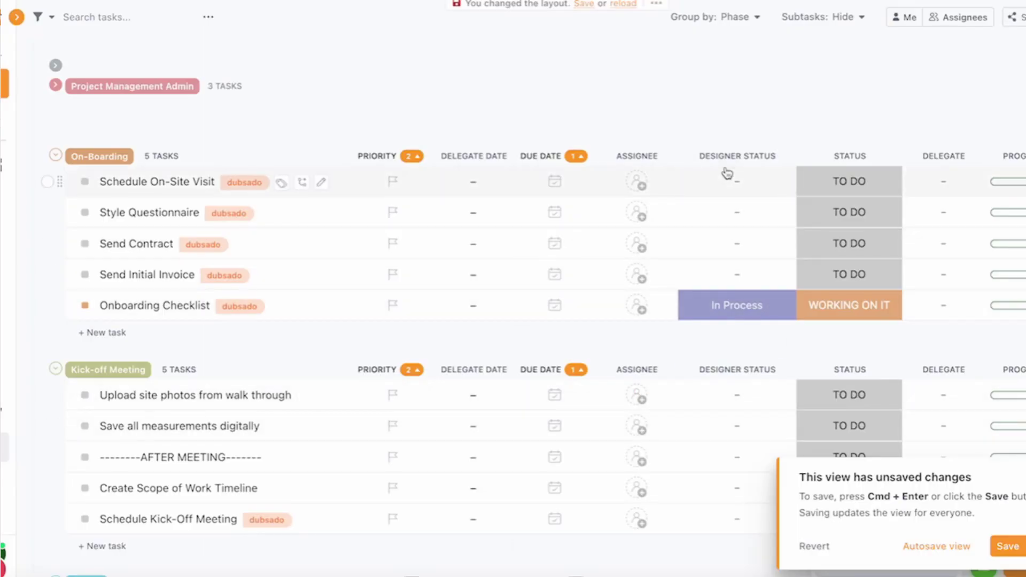
# - Scroll through the Design phase's kvm-tagged tasks and choose Autosave view for layout changes
pyautogui.scroll(-1, 168, 455)
pyautogui.scroll(-5, 167, 454)
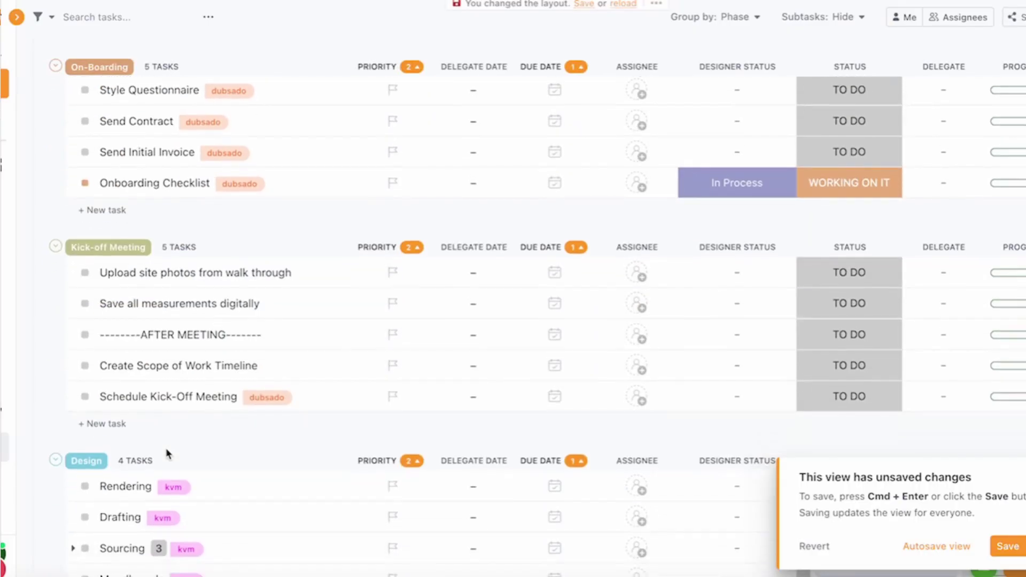
pyautogui.moveTo(172, 350)
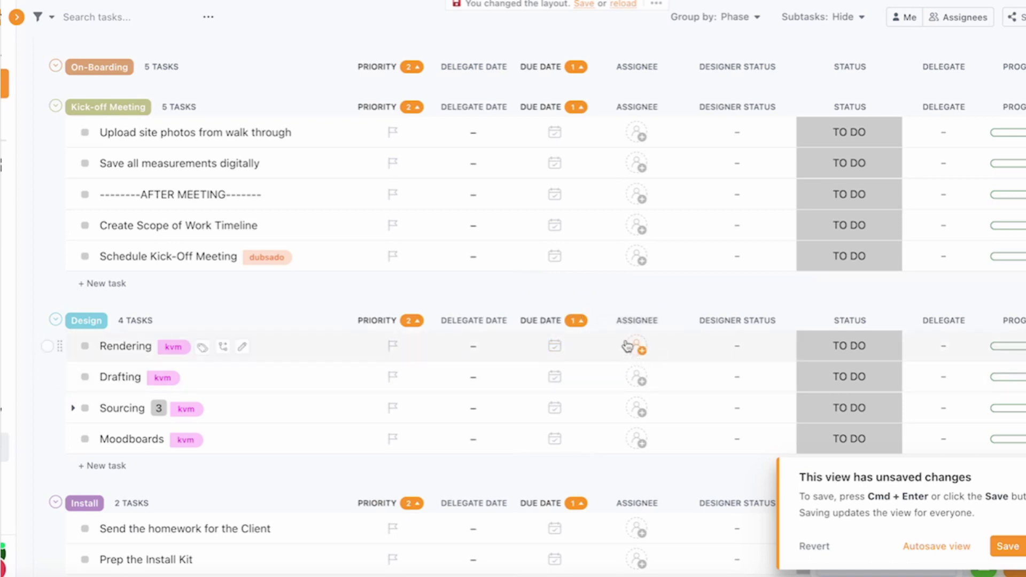
pyautogui.click(925, 553)
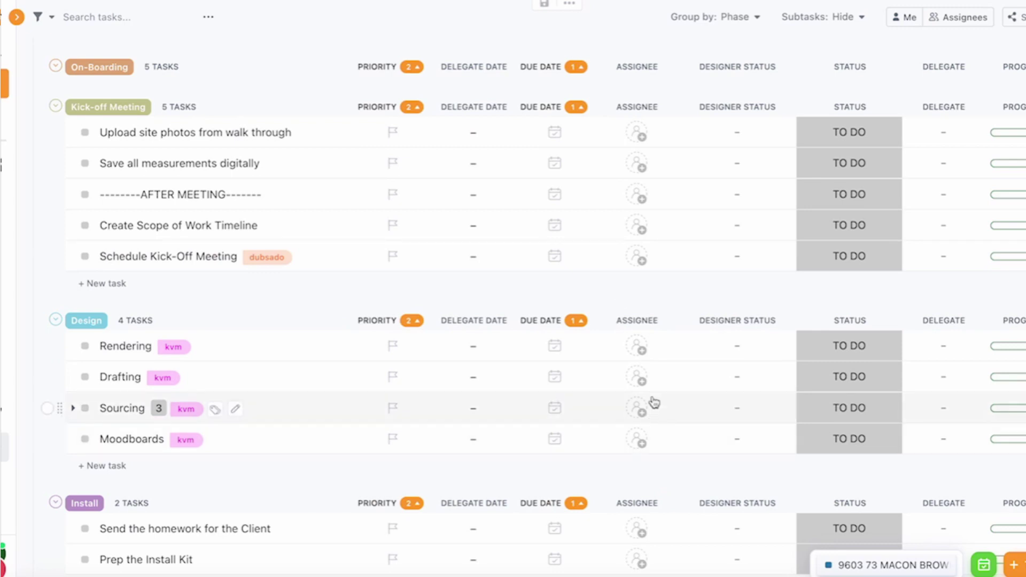
pyautogui.scroll(3, 244, 360)
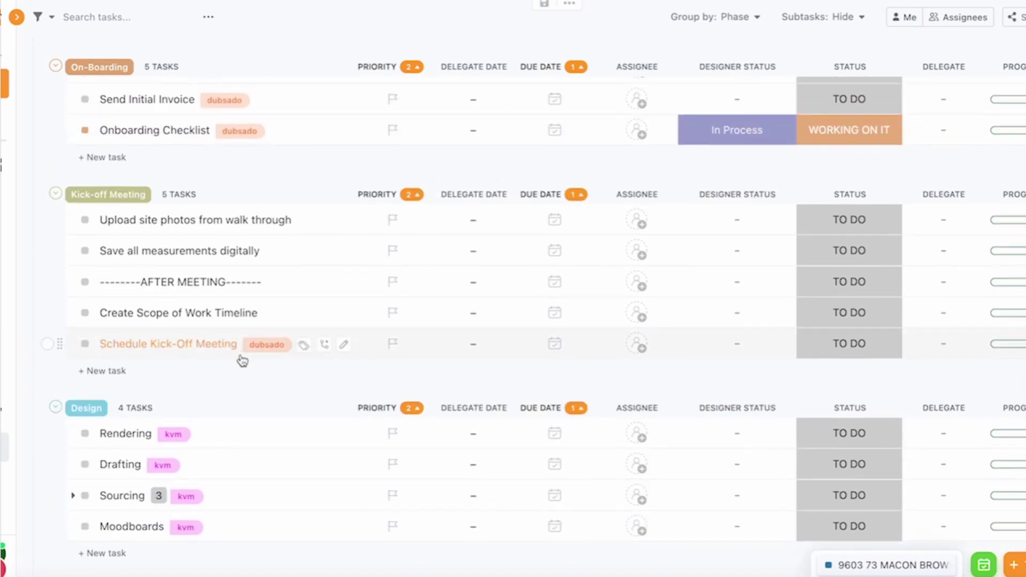
pyautogui.scroll(2, 245, 361)
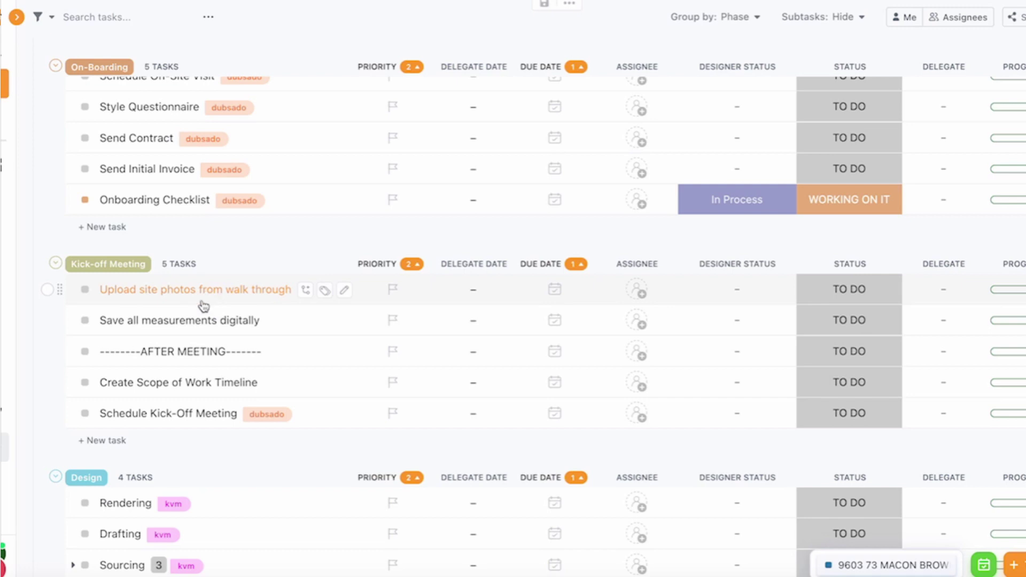
pyautogui.scroll(-3, 204, 337)
pyautogui.click(749, 192)
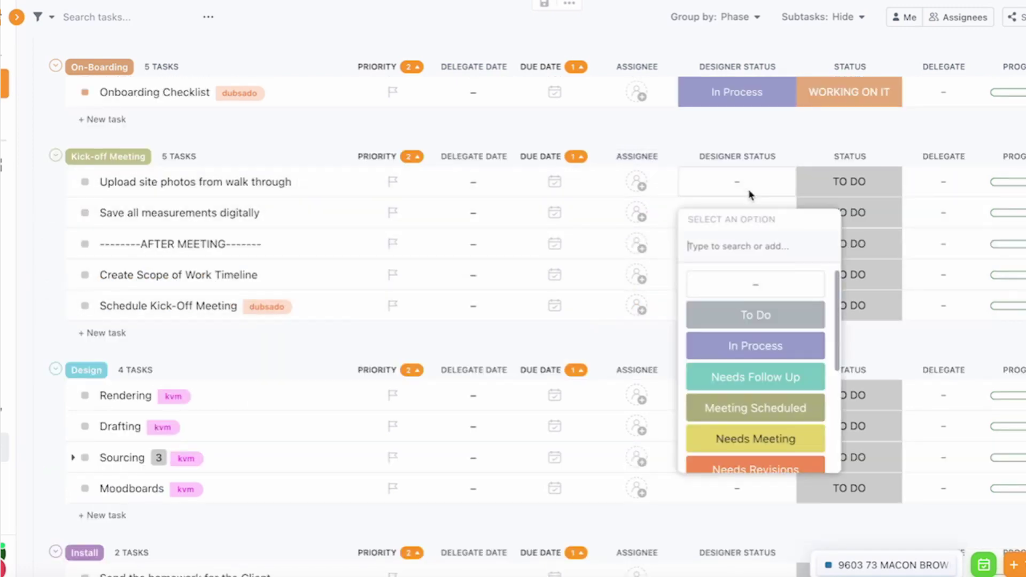
pyautogui.scroll(-3, 733, 419)
pyautogui.scroll(2, 735, 363)
pyautogui.scroll(2, 735, 351)
pyautogui.click(855, 184)
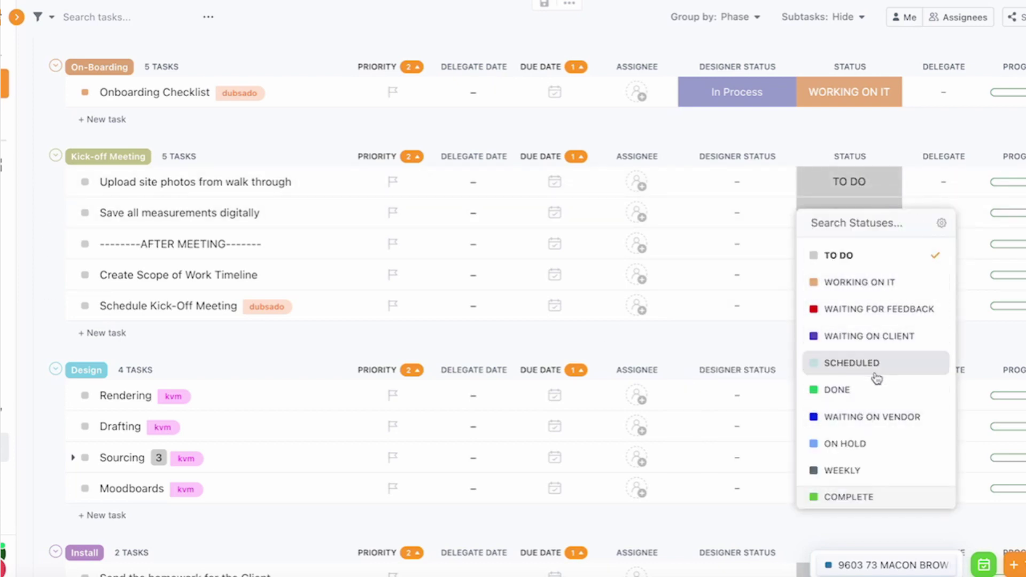
pyautogui.click(751, 344)
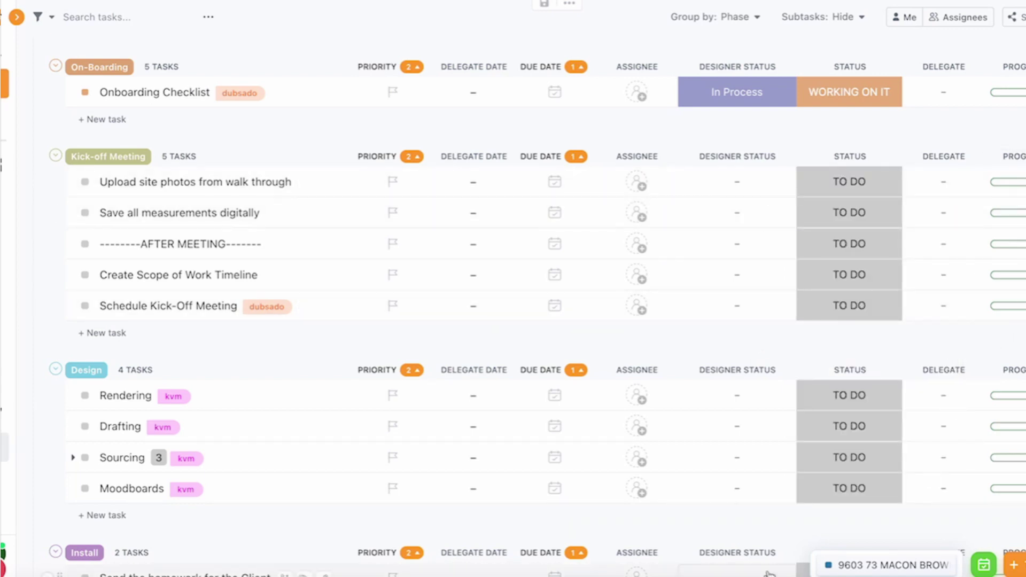
pyautogui.hscroll(3, 936, 320)
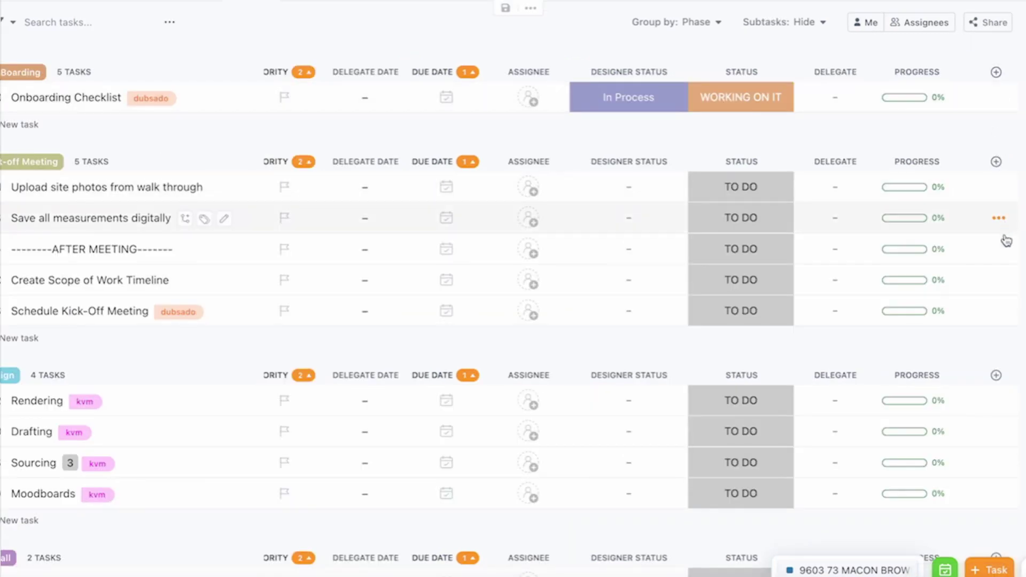
pyautogui.hscroll(-3, 513, 321)
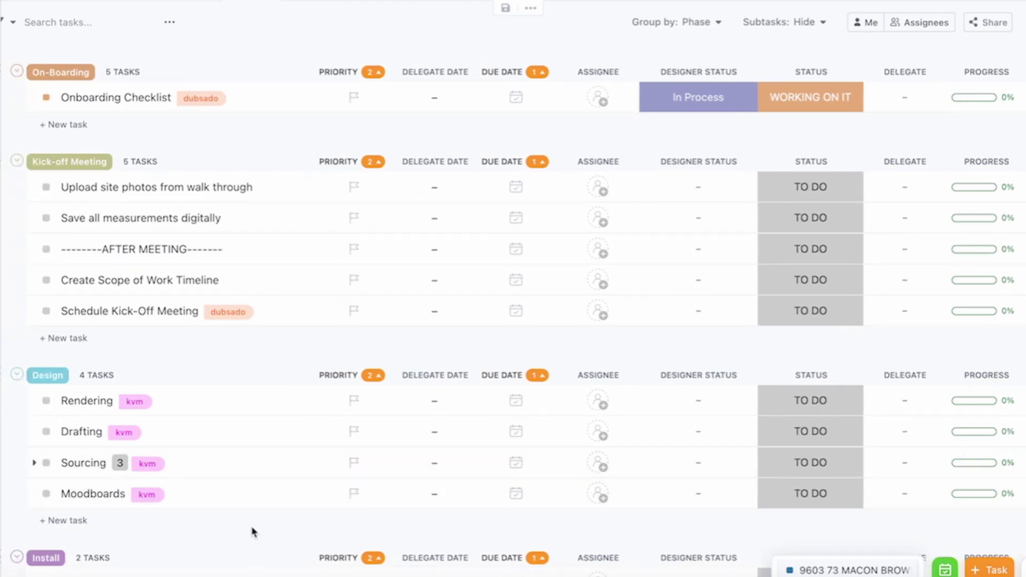
# - Keep the Clients tasks grouped by Due date and collapse the Overdue group
pyautogui.scroll(-5, 216, 532)
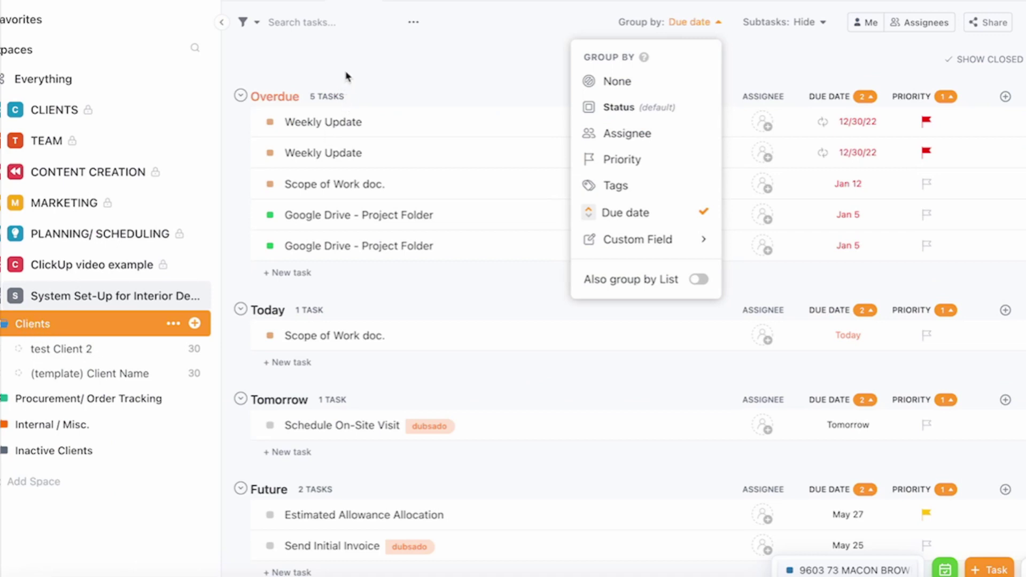
pyautogui.click(346, 77)
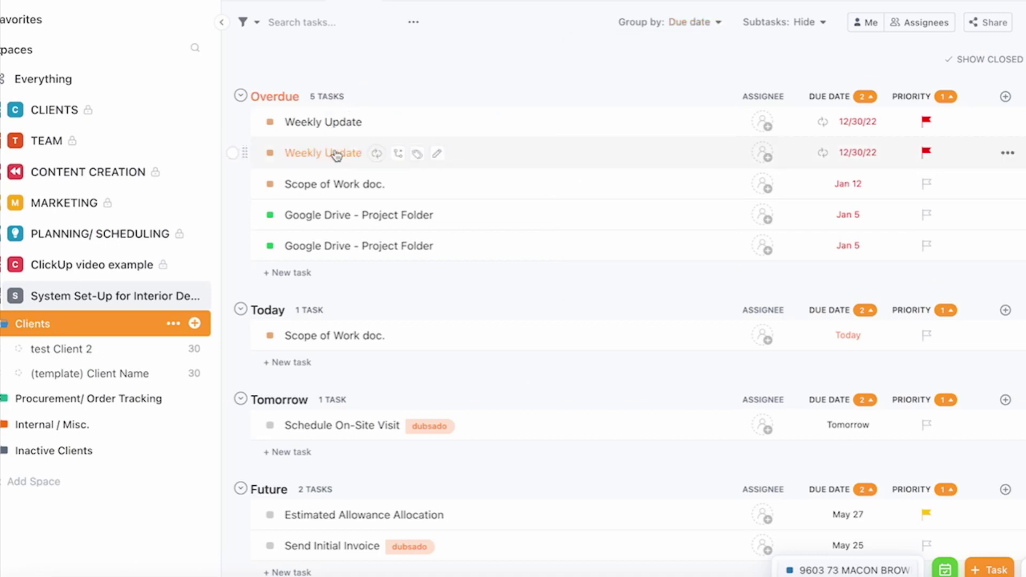
pyautogui.click(241, 97)
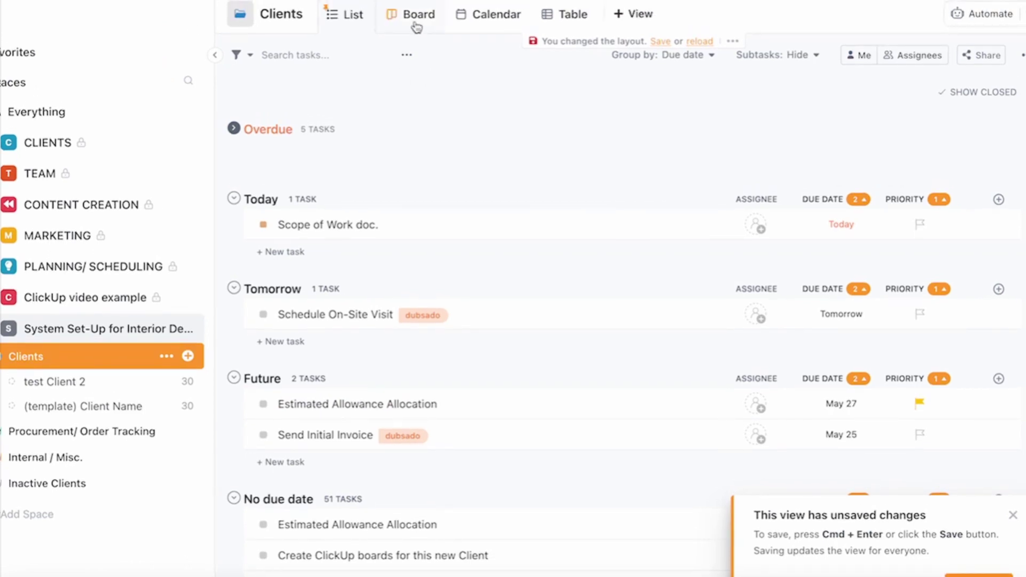
# - Switch the Clients list to the calendar view and open the Scope of Work doc. task
pyautogui.click(417, 27)
pyautogui.click(503, 23)
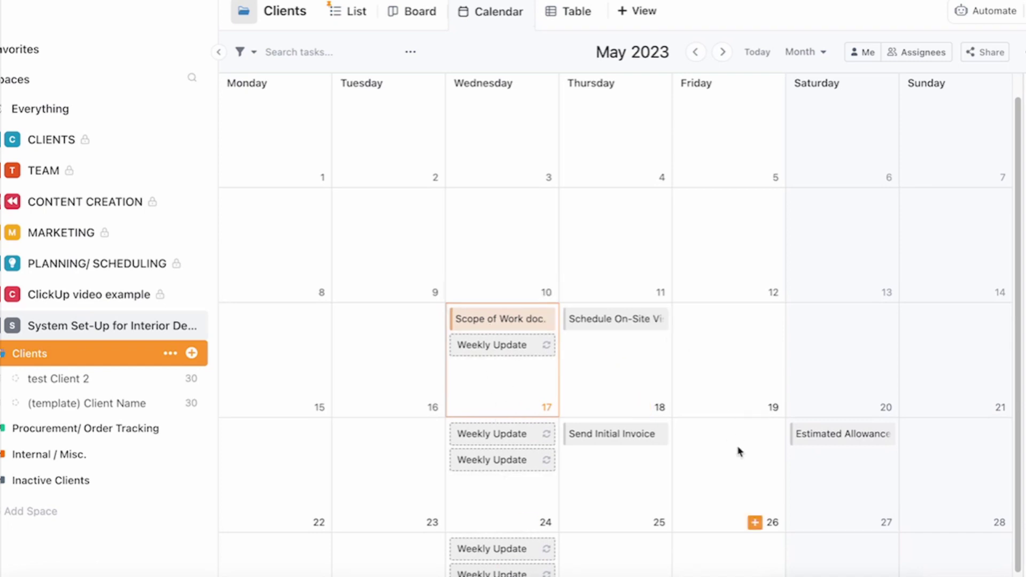
pyautogui.click(494, 321)
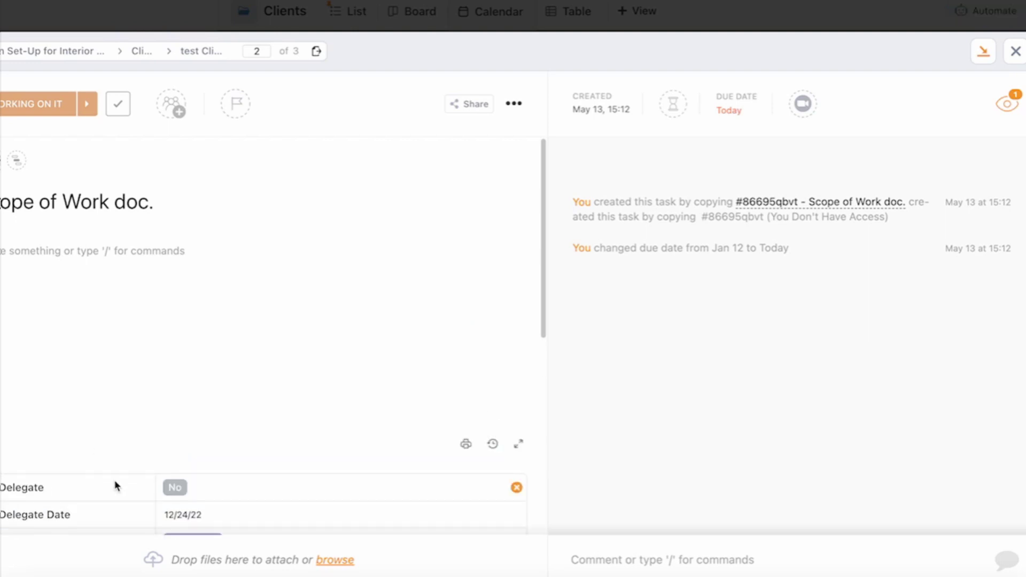
# - Scroll through Scope of Work doc.'s custom fields: Working On It, due Today, 0% progress
pyautogui.scroll(-3, 101, 489)
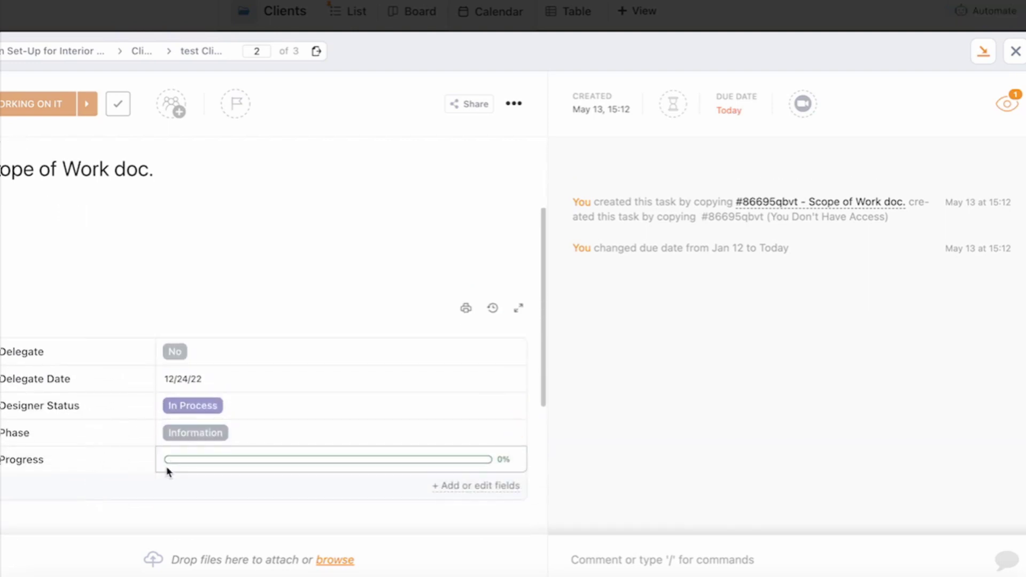
pyautogui.scroll(-1, 166, 464)
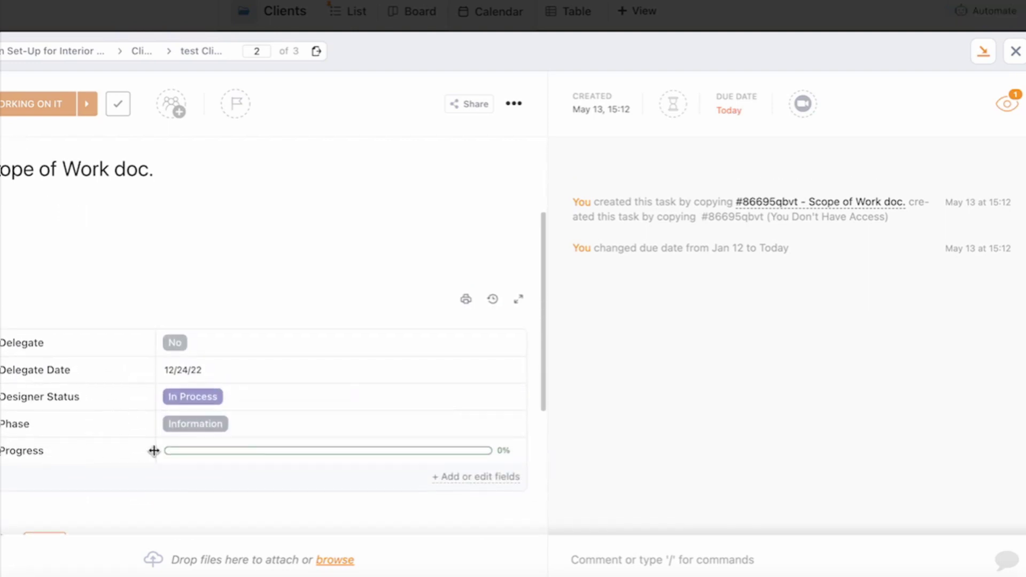
pyautogui.moveTo(330, 463)
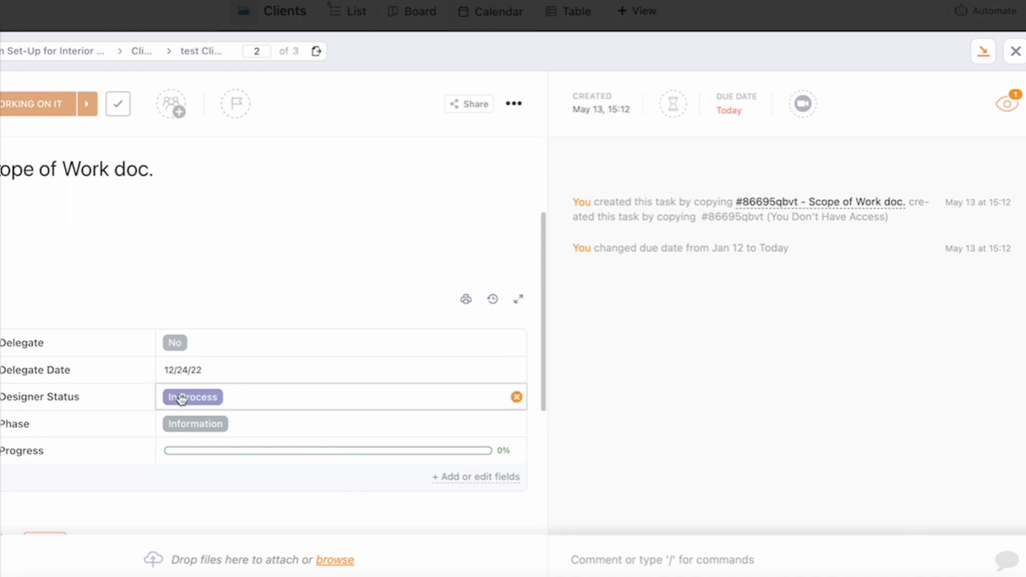
pyautogui.scroll(-2, 183, 401)
pyautogui.scroll(-4, 226, 398)
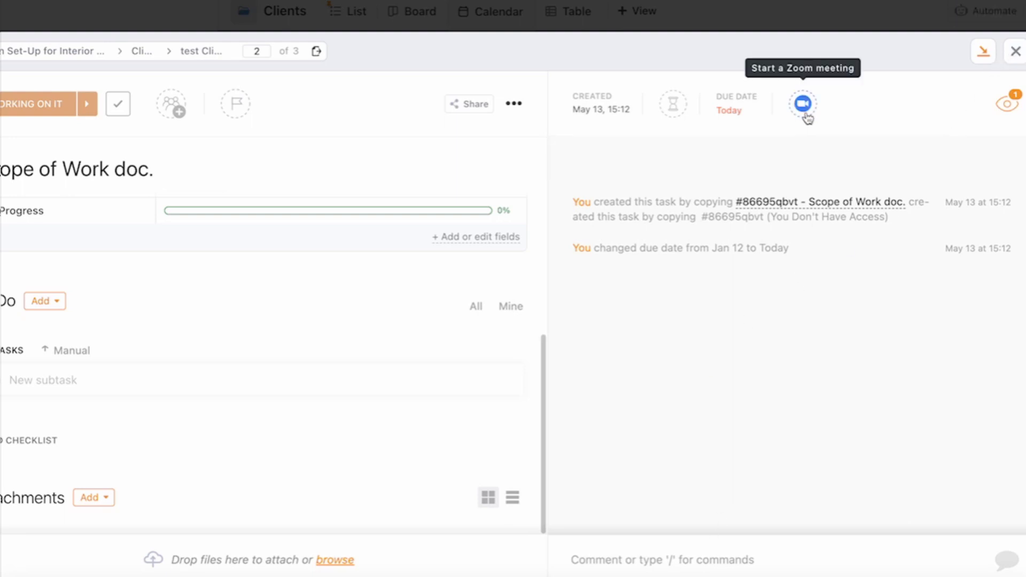
# - Close the task window and open the procurement (Template) Client Name list grouped by room
pyautogui.click(1016, 53)
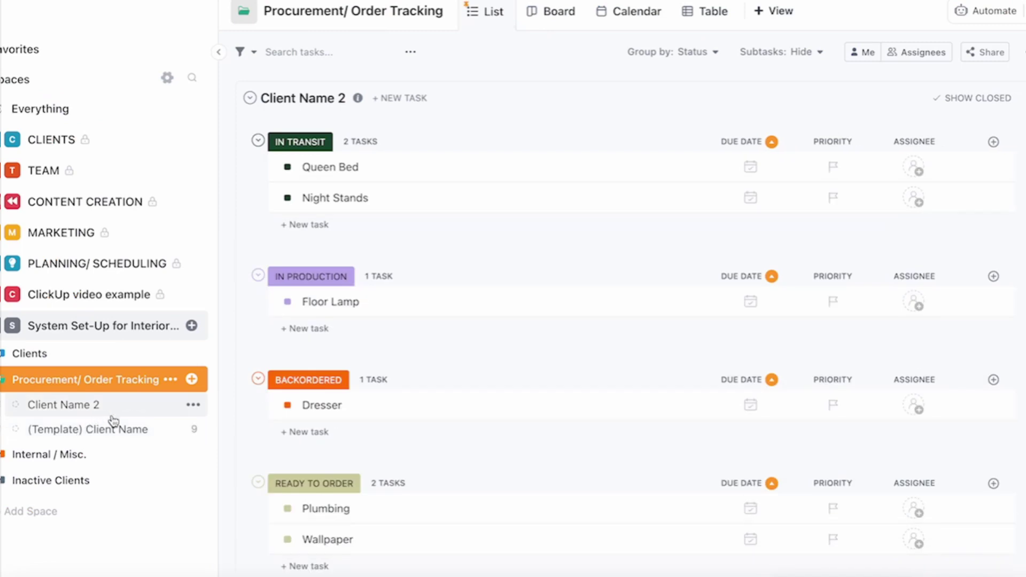
pyautogui.click(89, 431)
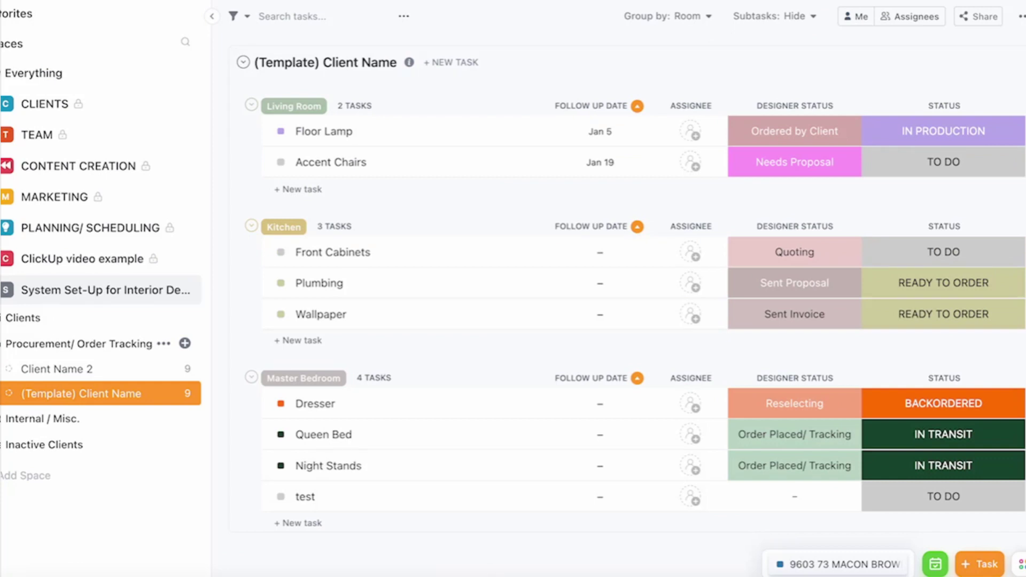
pyautogui.hscroll(2, 581, 170)
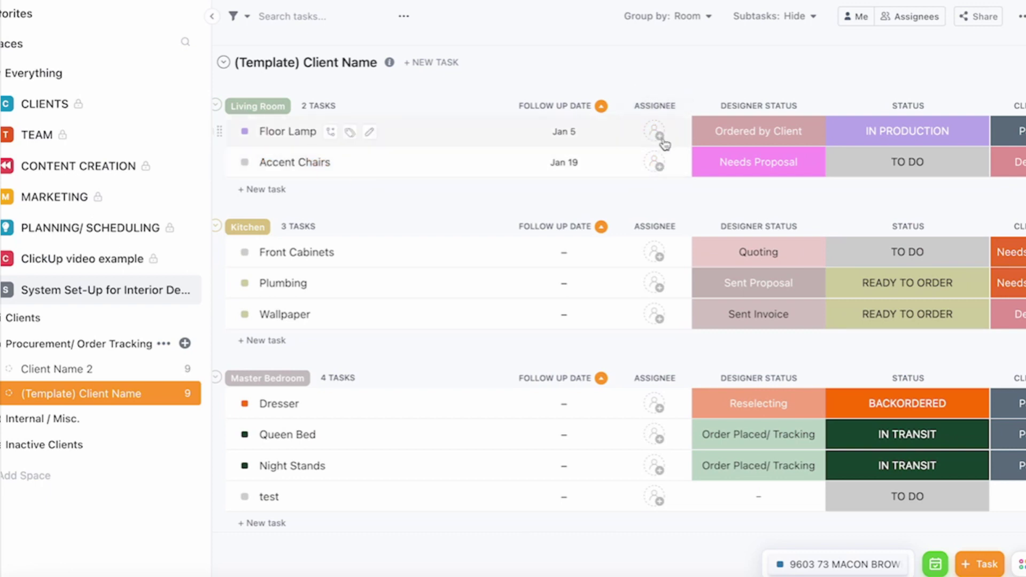
pyautogui.click(904, 134)
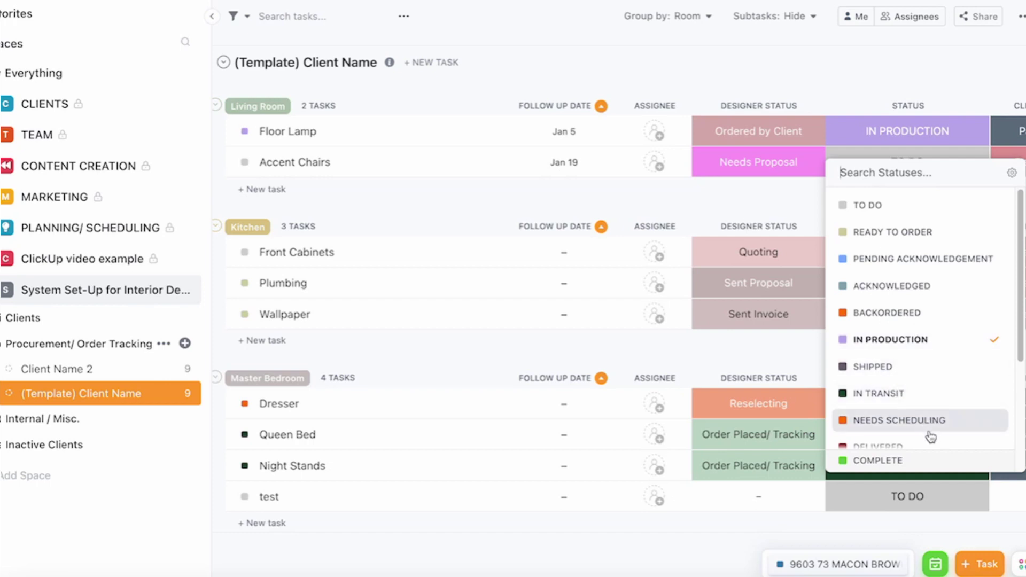
pyautogui.click(703, 194)
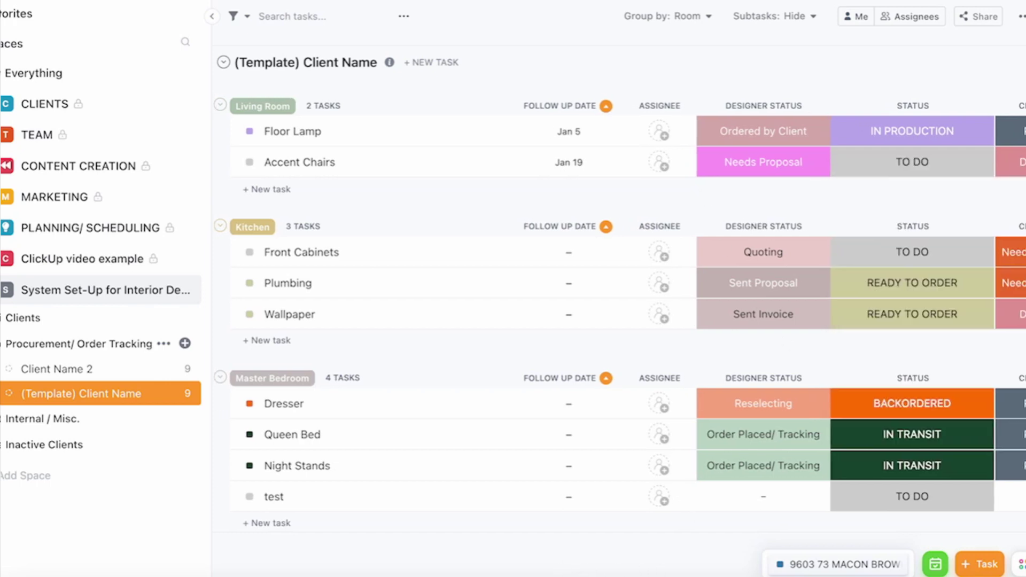
pyautogui.hscroll(5, 703, 194)
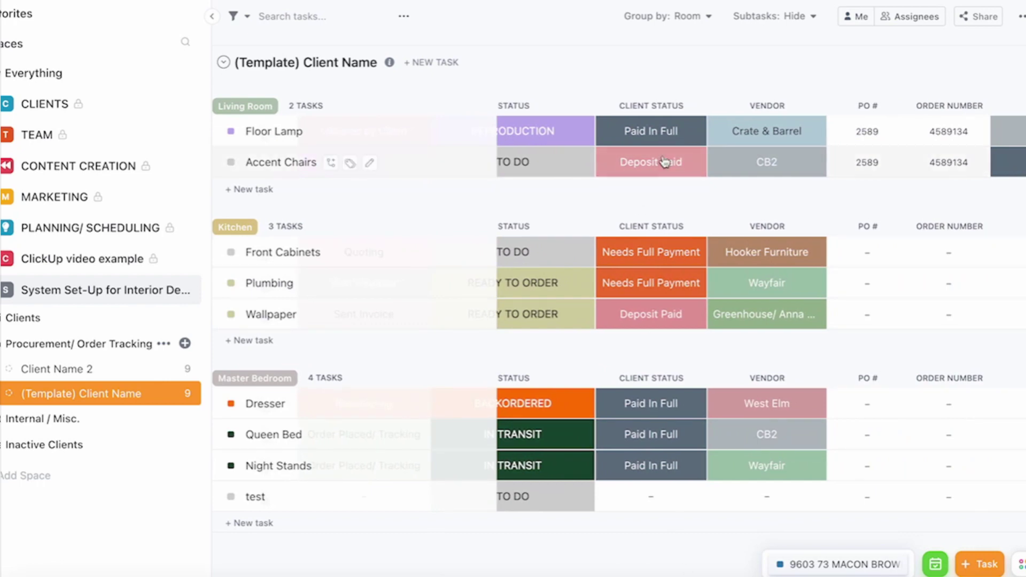
pyautogui.click(661, 132)
pyautogui.click(661, 133)
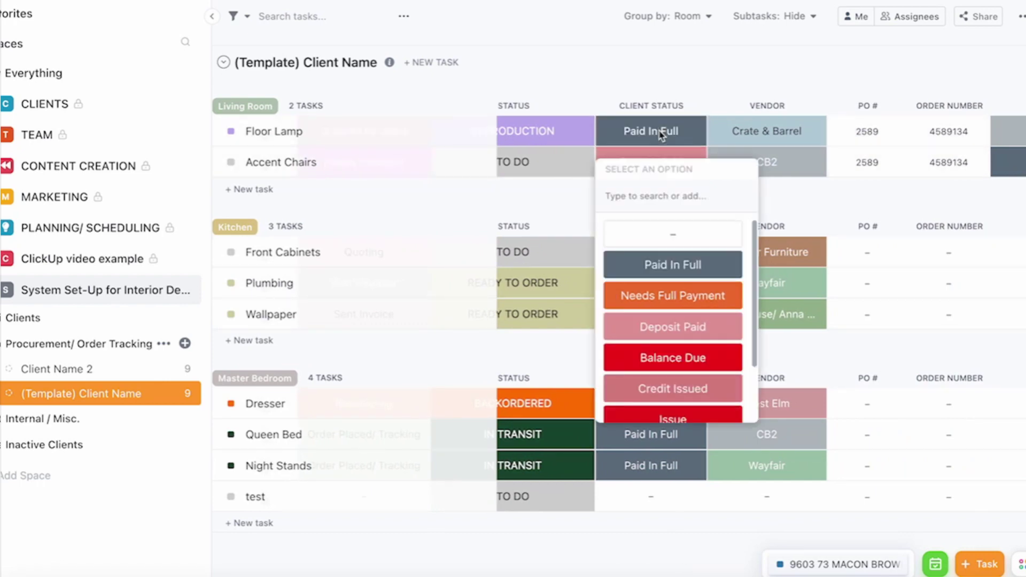
pyautogui.click(561, 203)
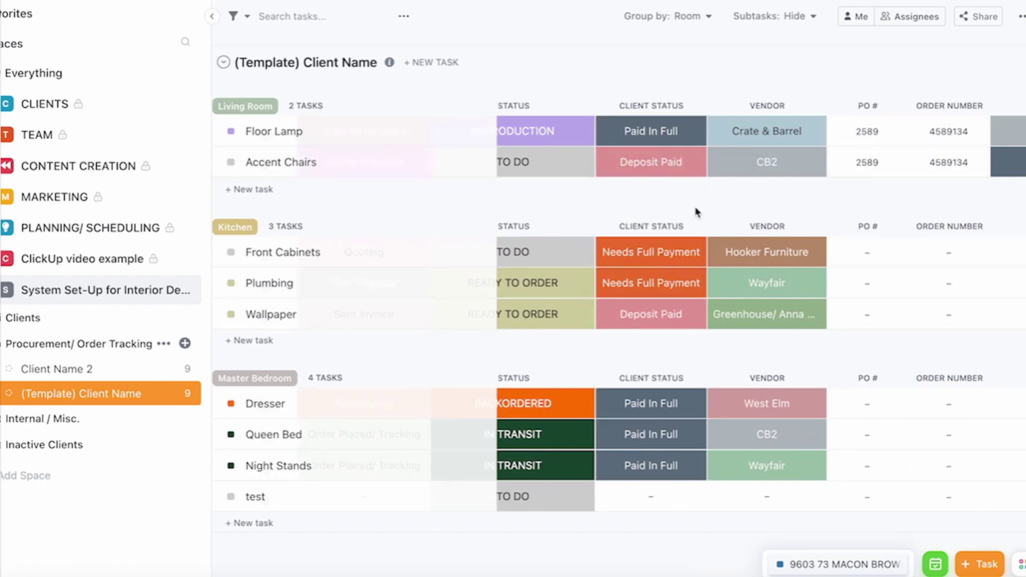
pyautogui.hscroll(3, 687, 462)
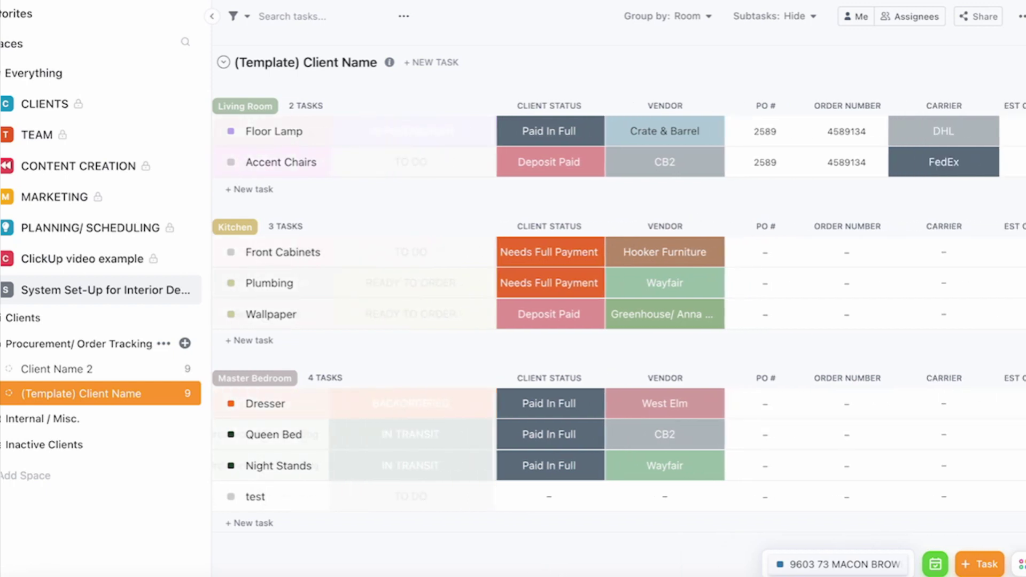
pyautogui.hscroll(4, 642, 306)
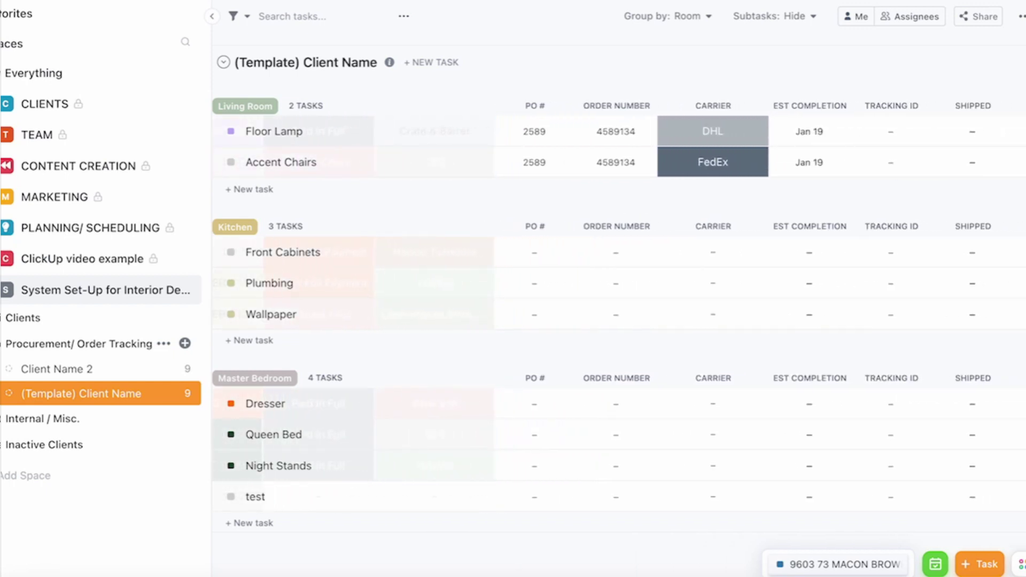
pyautogui.hscroll(5, 642, 306)
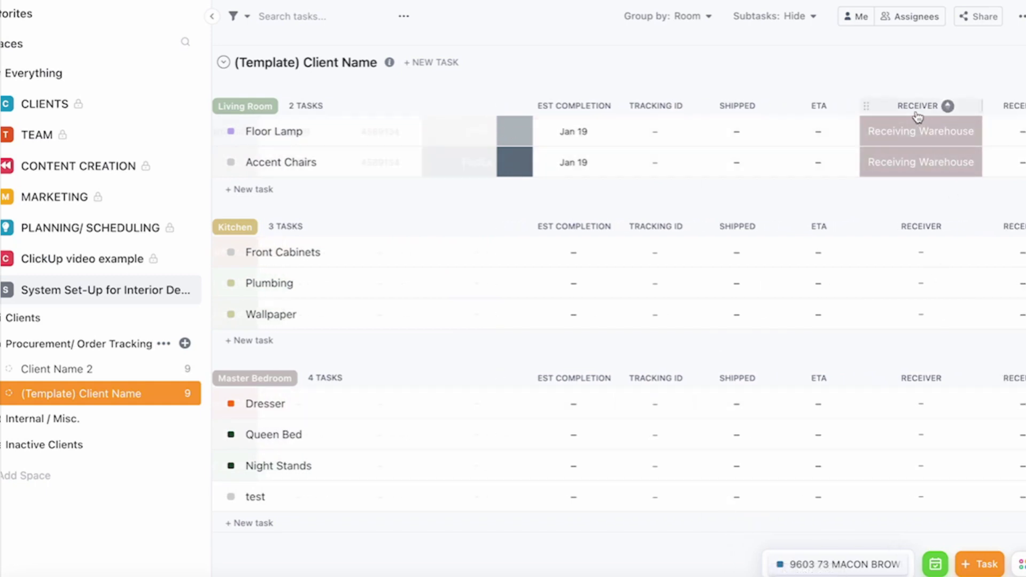
pyautogui.click(917, 135)
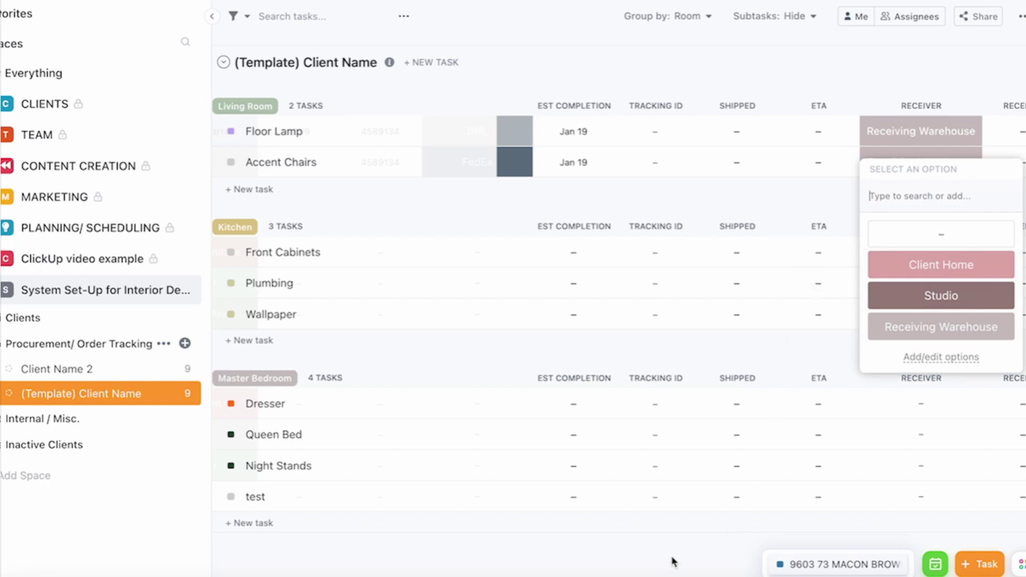
pyautogui.press('Escape')
pyautogui.hscroll(-5, 642, 260)
pyautogui.hscroll(-10, 615, 300)
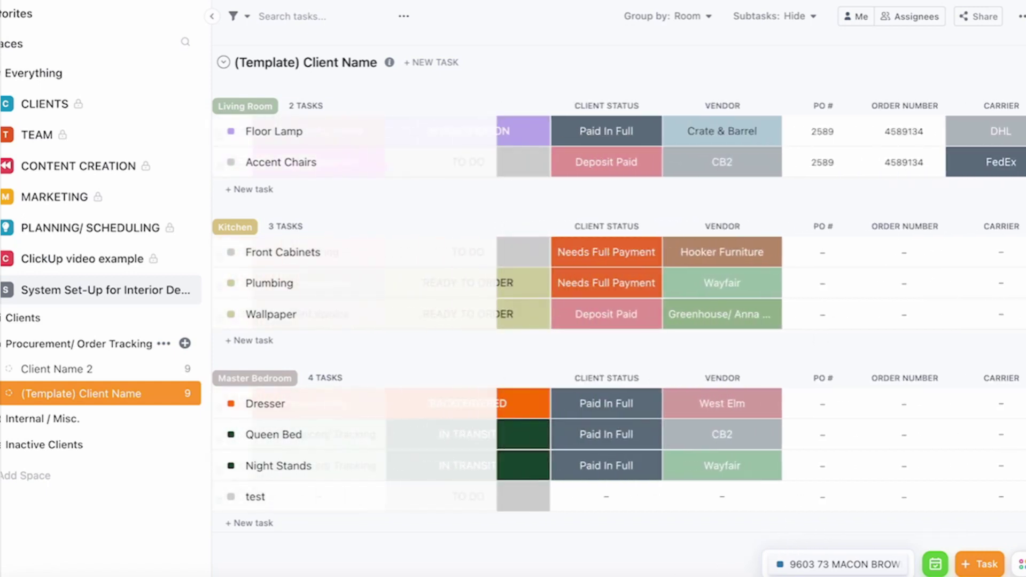
# - Scroll the (template) Client Name phases down to Install and Project Close/ Off-Boarding
pyautogui.hscroll(-3, 749, 305)
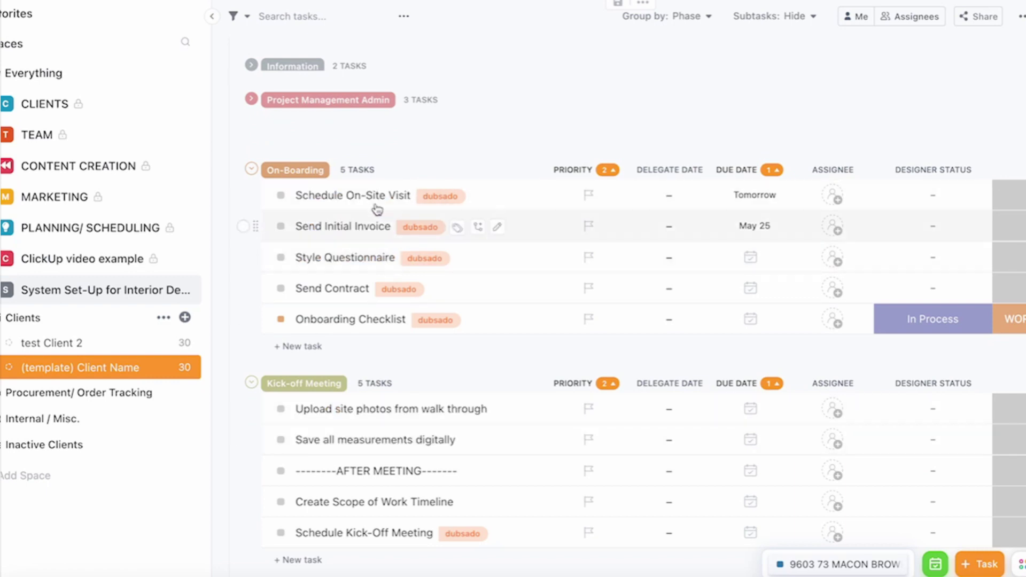
pyautogui.scroll(-3, 362, 362)
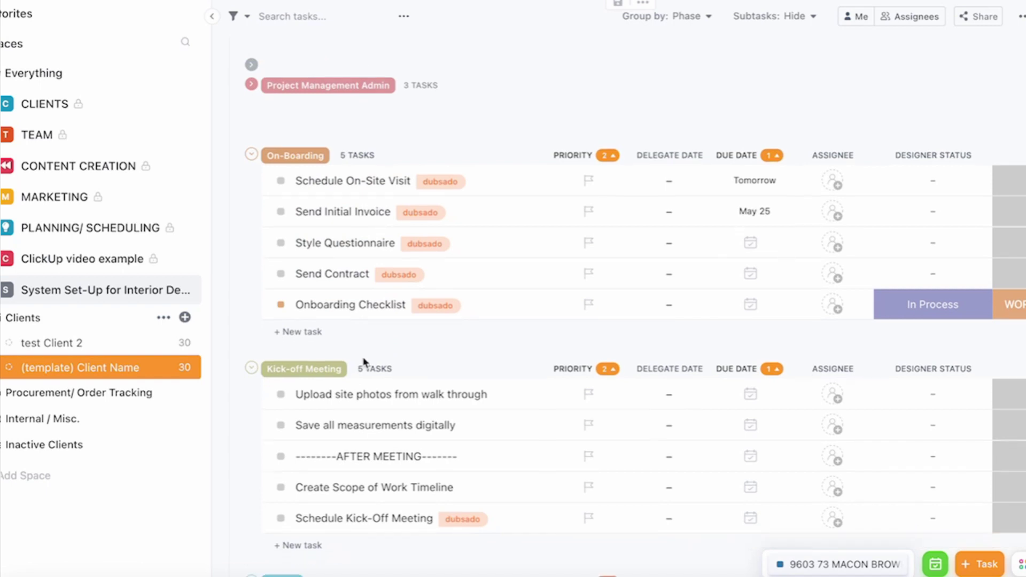
pyautogui.scroll(-3, 363, 362)
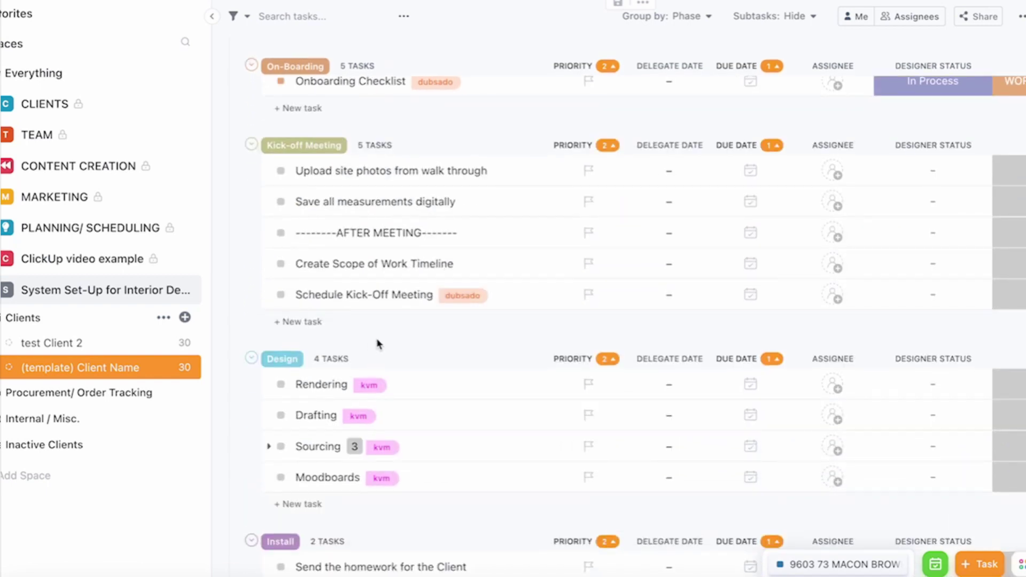
pyautogui.scroll(-6, 376, 342)
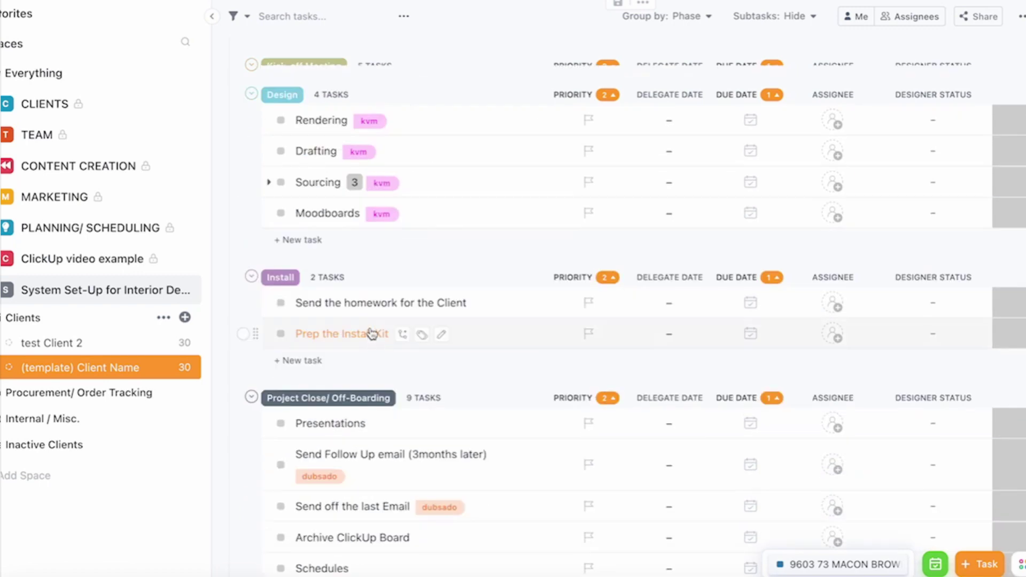